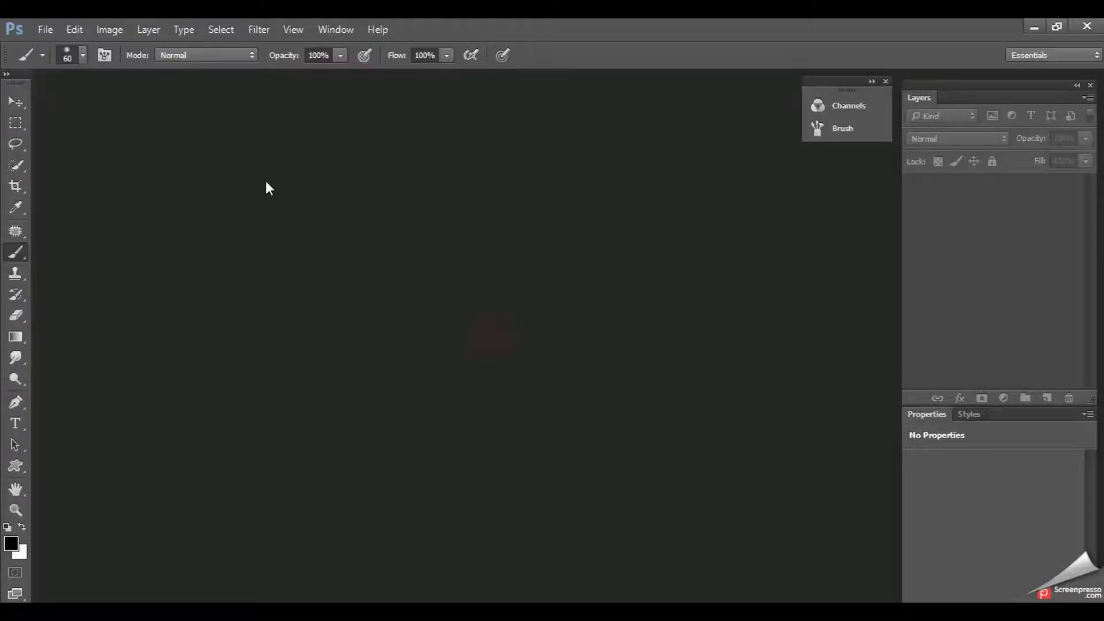
# Open hair style.jpg and Winter-Tree-Silhouette.png together using File > Open As
pyautogui.click(46, 30)
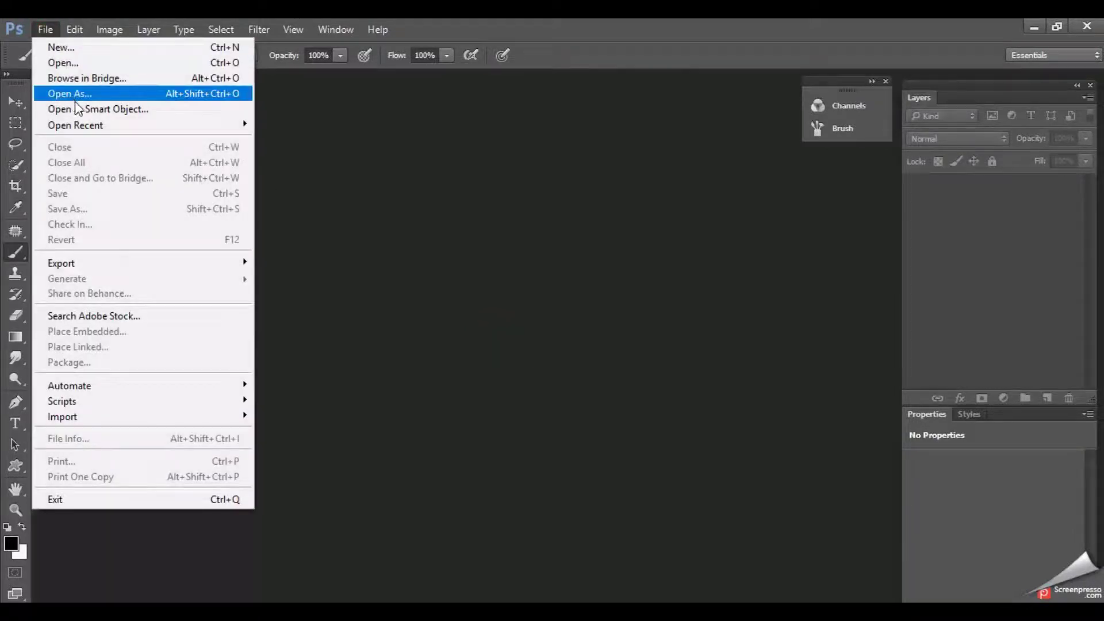
pyautogui.click(74, 61)
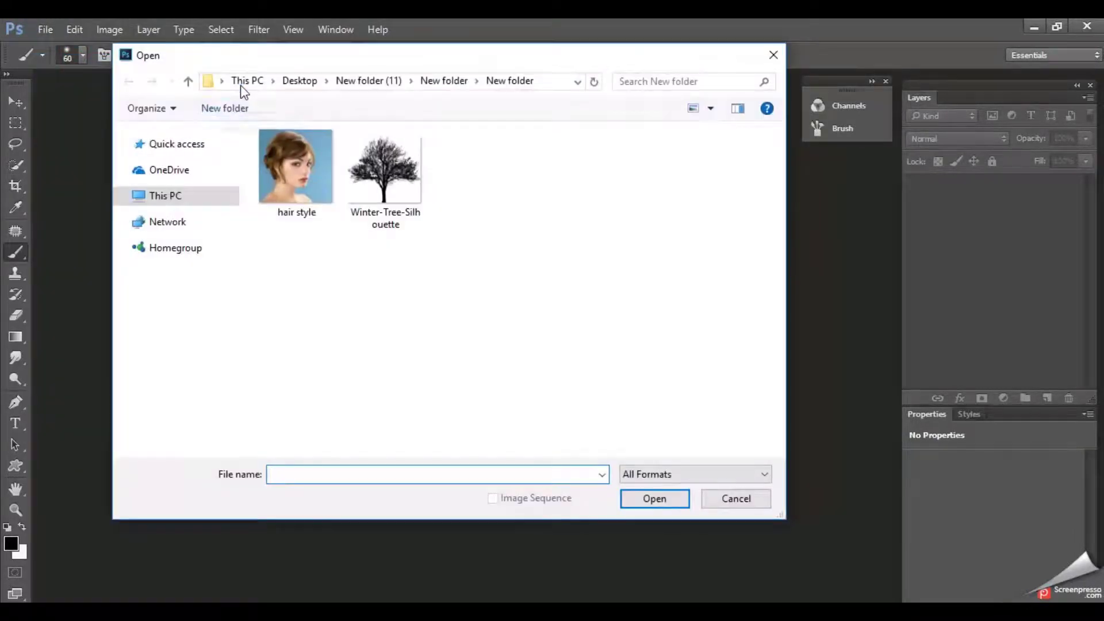
pyautogui.moveTo(345, 191)
pyautogui.mouseDown()
pyautogui.moveTo(478, 245)
pyautogui.moveTo(335, 199)
pyautogui.mouseUp()
pyautogui.click(656, 499)
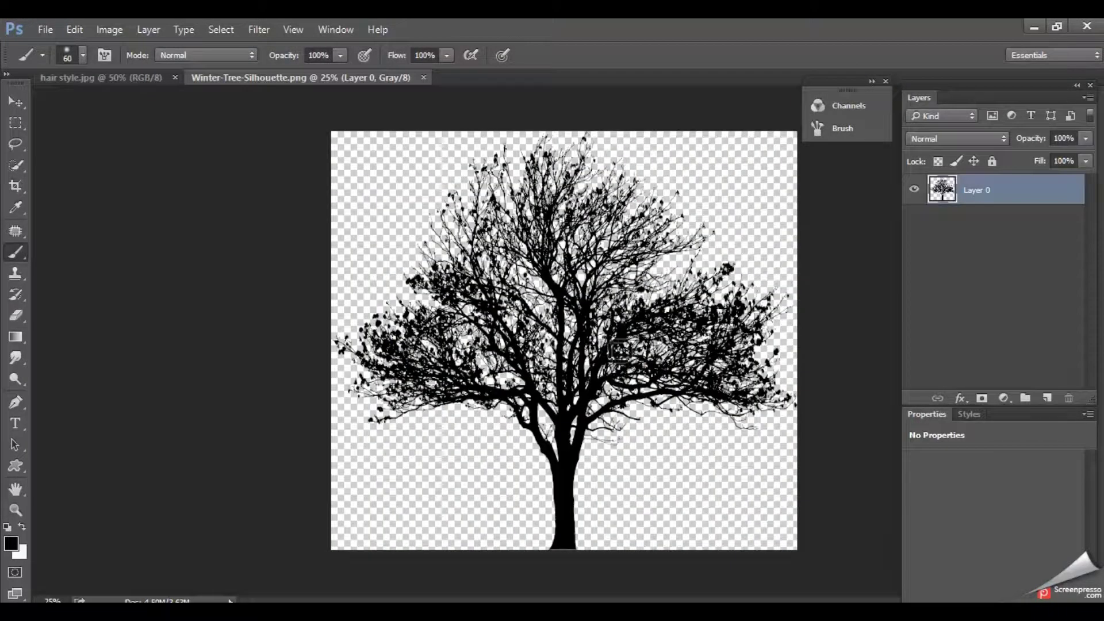
# Drag the tree silhouette into hair style.jpg as Layer 1 over the woman's face, then zoom out
pyautogui.click(15, 102)
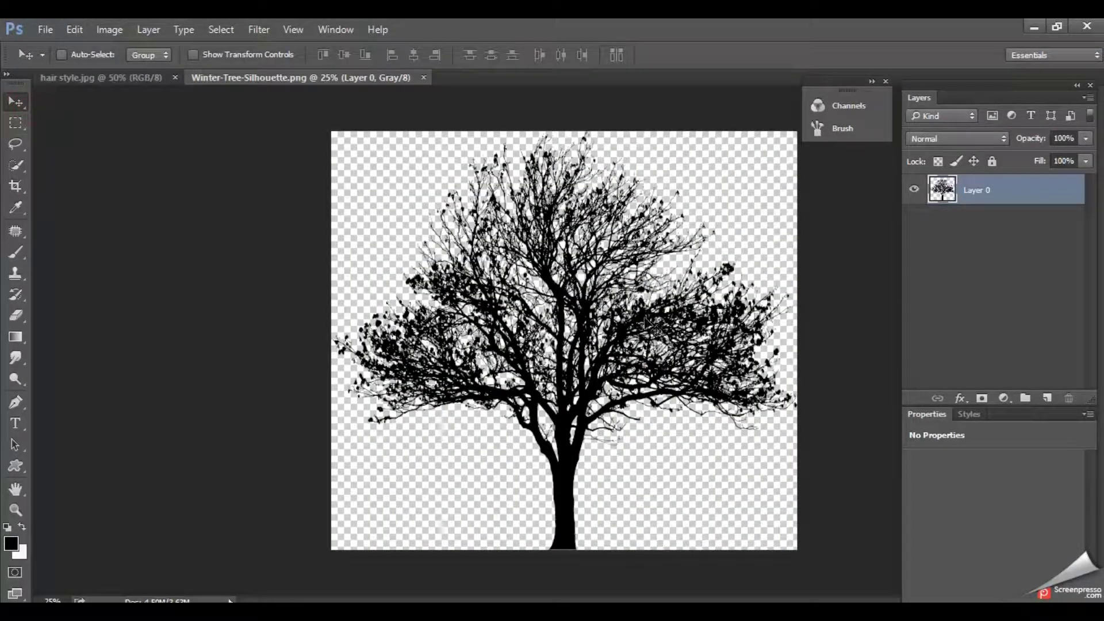
pyautogui.moveTo(648, 323); pyautogui.dragTo(588, 325)
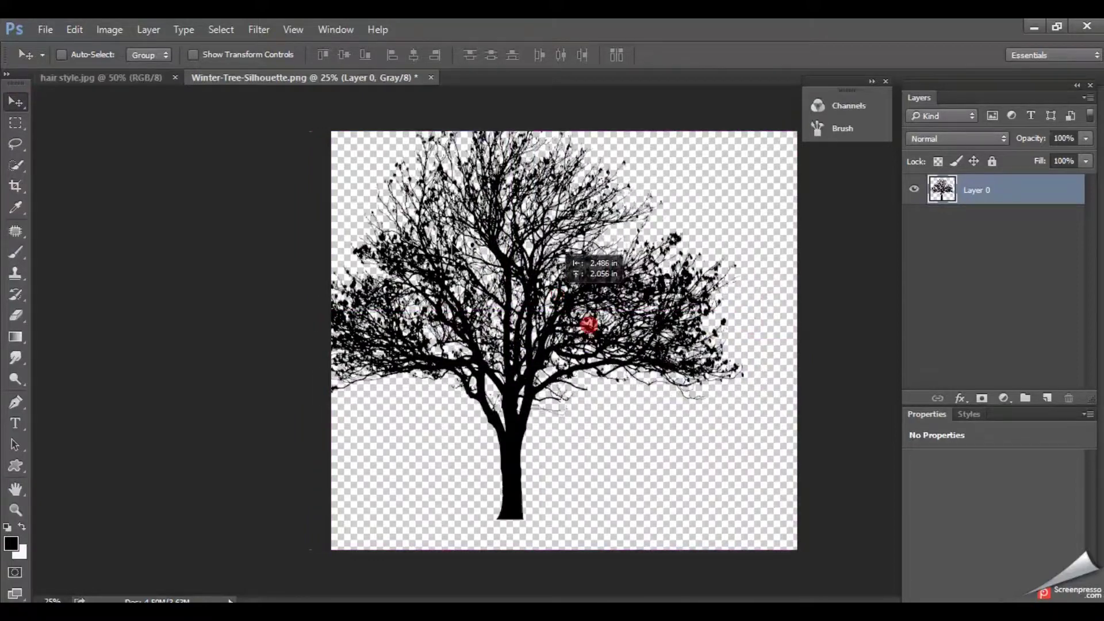
pyautogui.moveTo(588, 325); pyautogui.dragTo(155, 74)
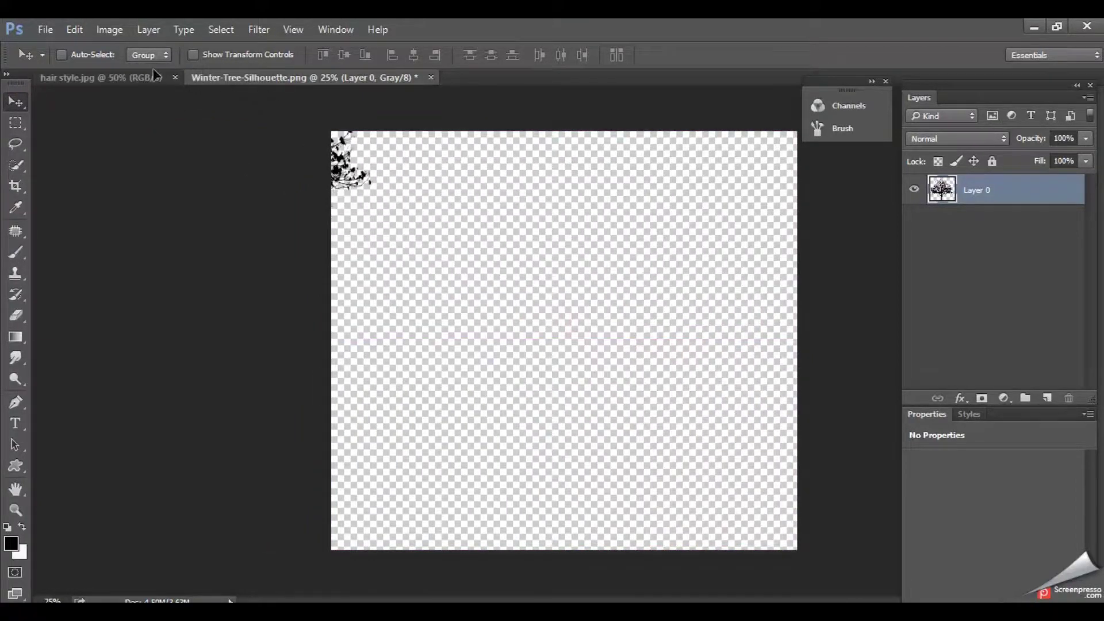
pyautogui.moveTo(154, 74); pyautogui.dragTo(627, 354)
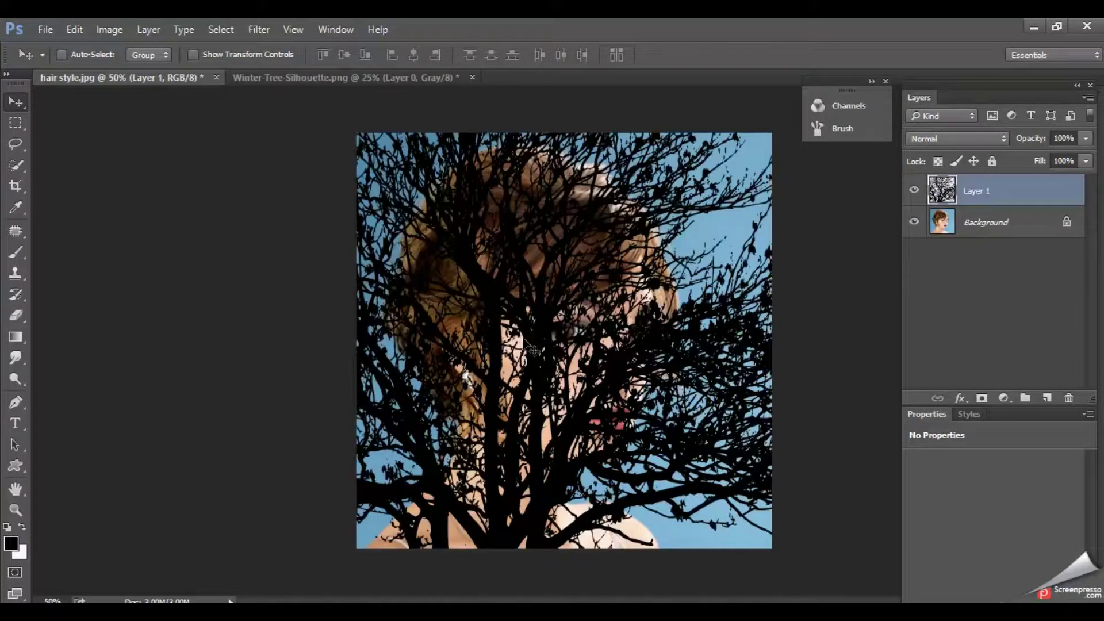
pyautogui.moveTo(533, 351); pyautogui.dragTo(588, 326)
pyautogui.press('ctrl')
pyautogui.hotkey('ctrl', '-')
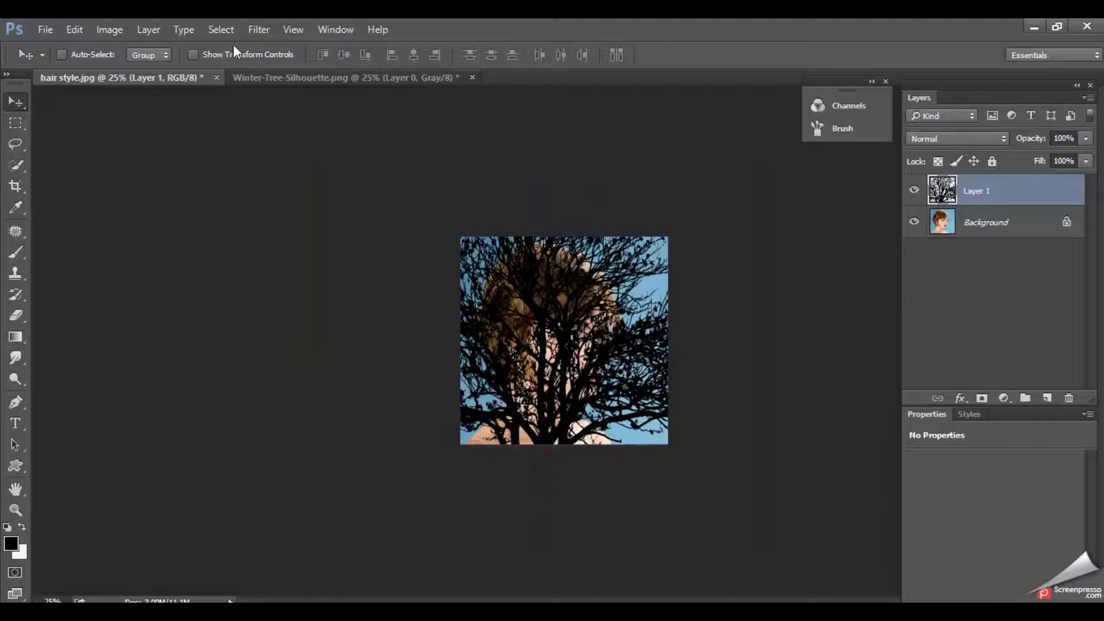
# Free Transform the tree layer down to about 72% over the head and commit it
pyautogui.click(79, 30)
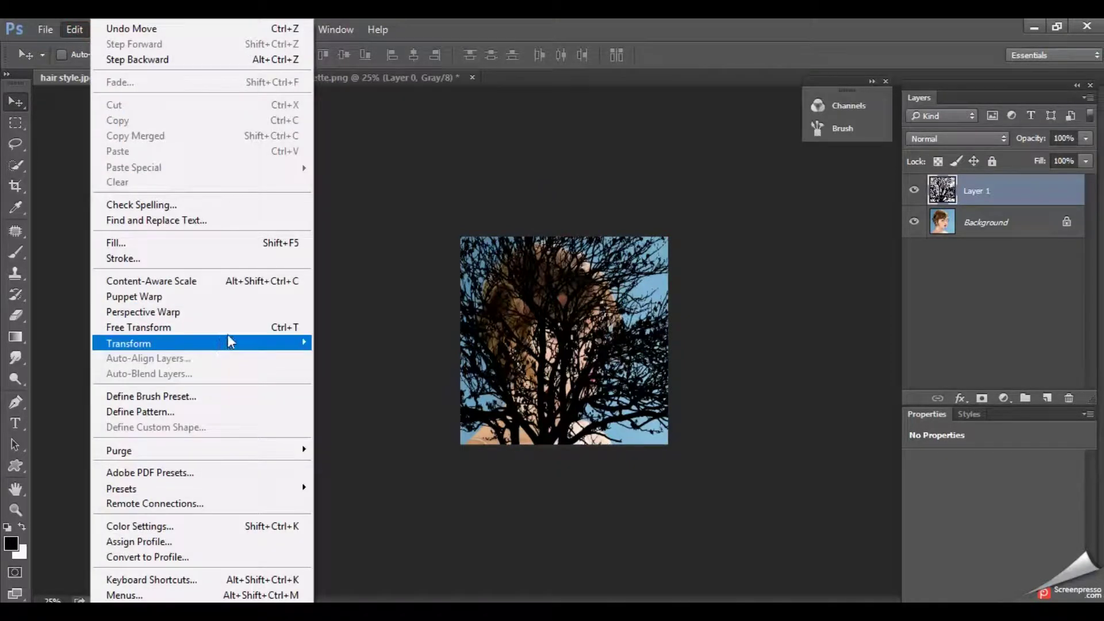
pyautogui.click(244, 325)
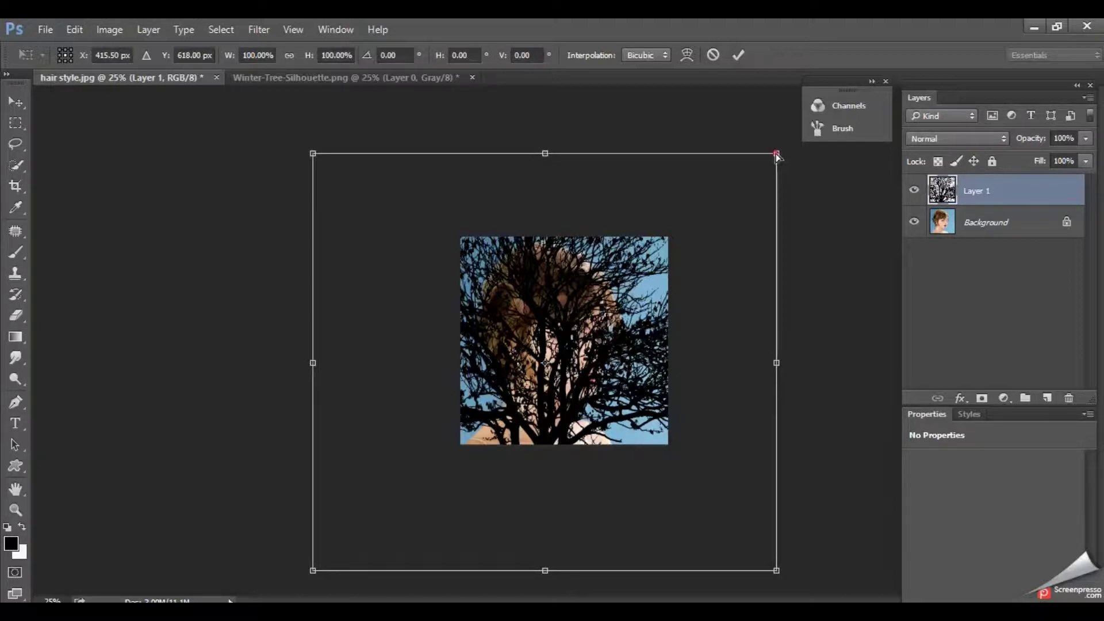
pyautogui.moveTo(776, 153)
pyautogui.mouseDown()
pyautogui.moveTo(683, 234)
pyautogui.moveTo(707, 217)
pyautogui.mouseUp()
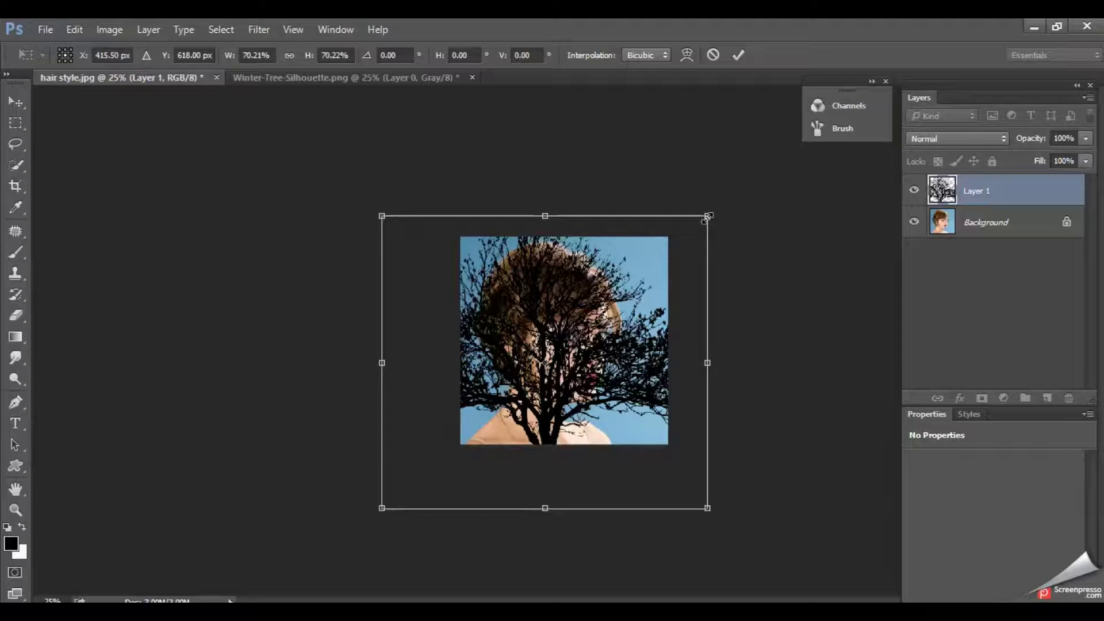
pyautogui.moveTo(708, 217); pyautogui.dragTo(711, 212)
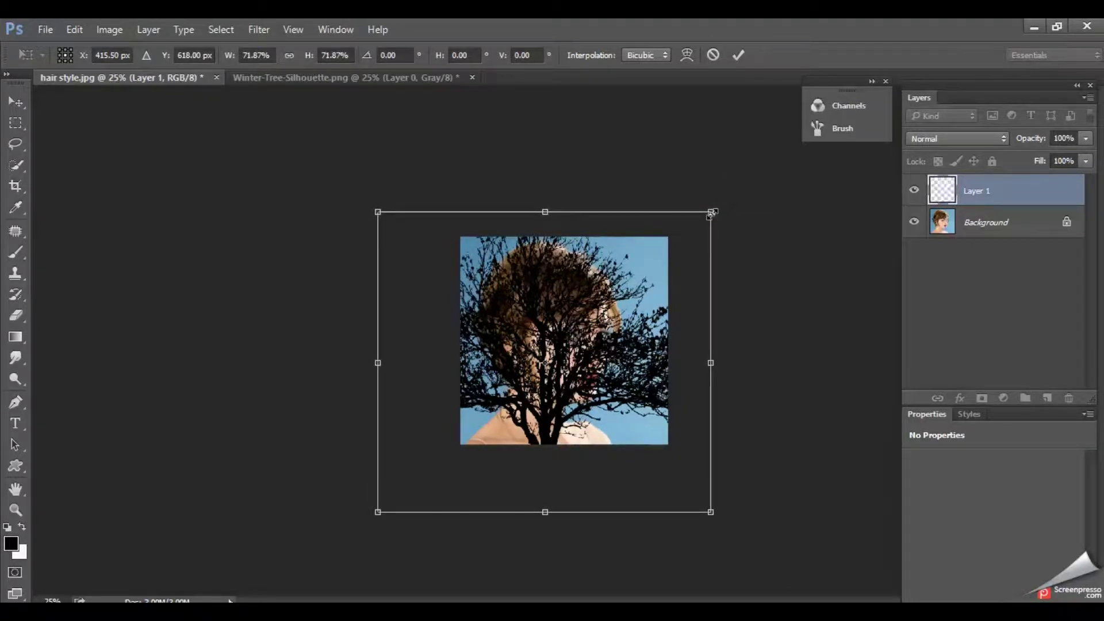
pyautogui.click(733, 57)
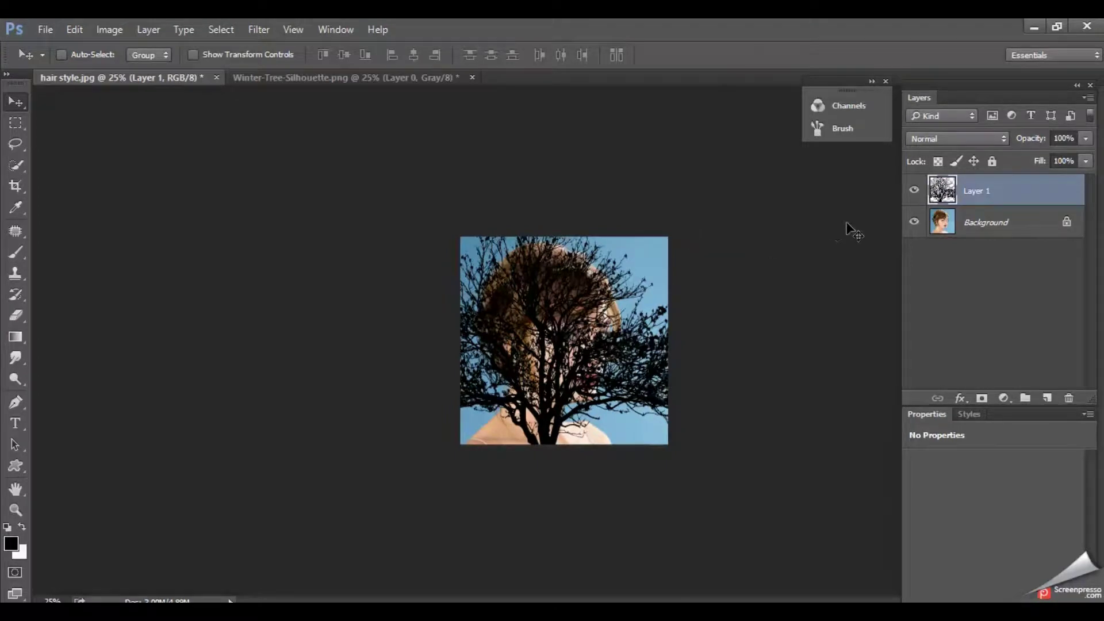
# Unlock the portrait as Layer 0, place the tree beneath it, and clip the portrait to the tree
pyautogui.click(1068, 222)
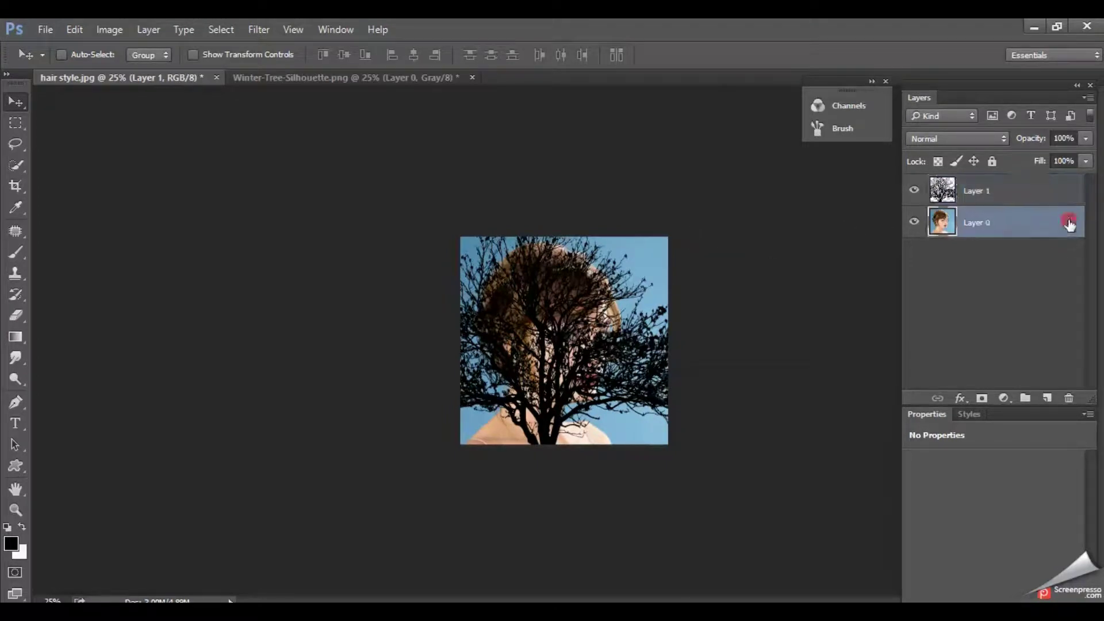
pyautogui.moveTo(1013, 198); pyautogui.dragTo(1010, 236)
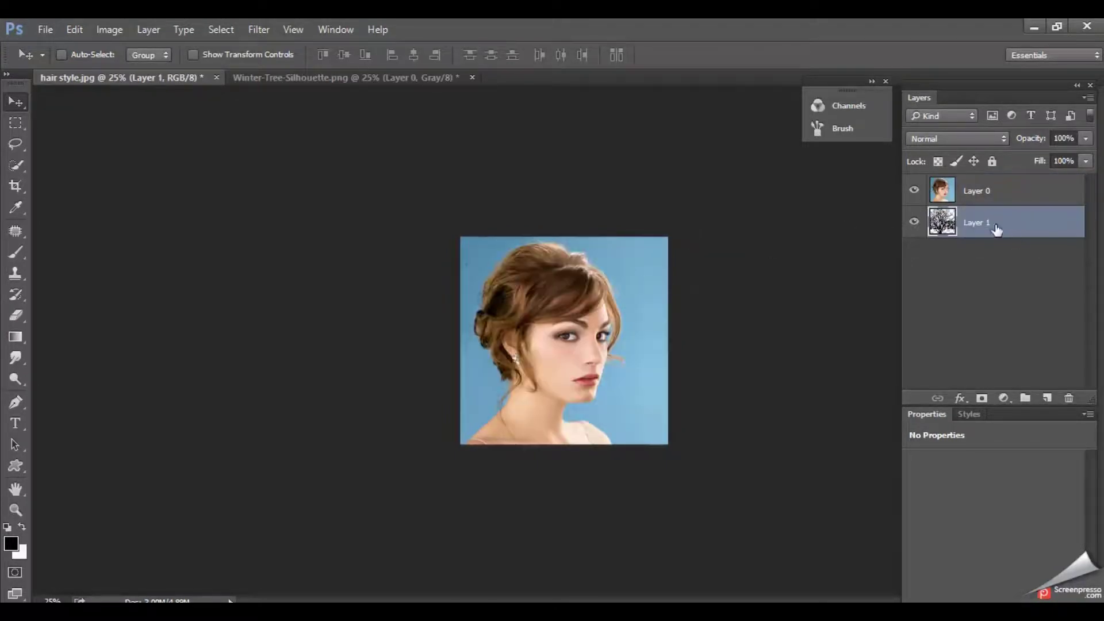
pyautogui.click(1023, 193)
pyautogui.rightClick(1009, 191)
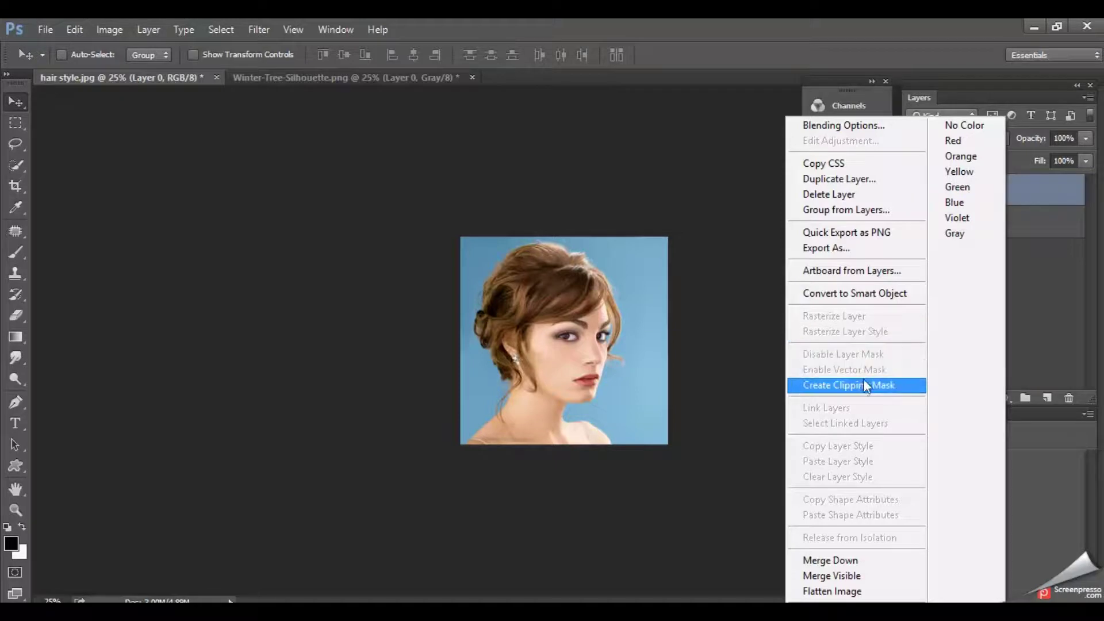
pyautogui.click(878, 392)
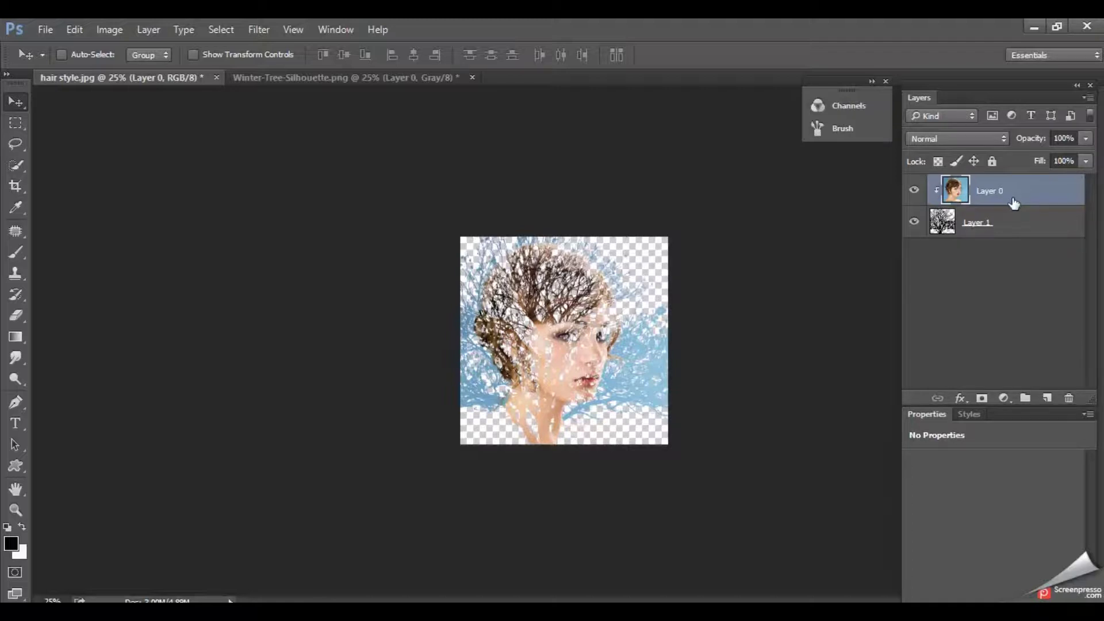
pyautogui.click(1007, 227)
# Add an empty Layer 2 at the bottom of the stack and show the Gradient tool's presets
pyautogui.click(1047, 399)
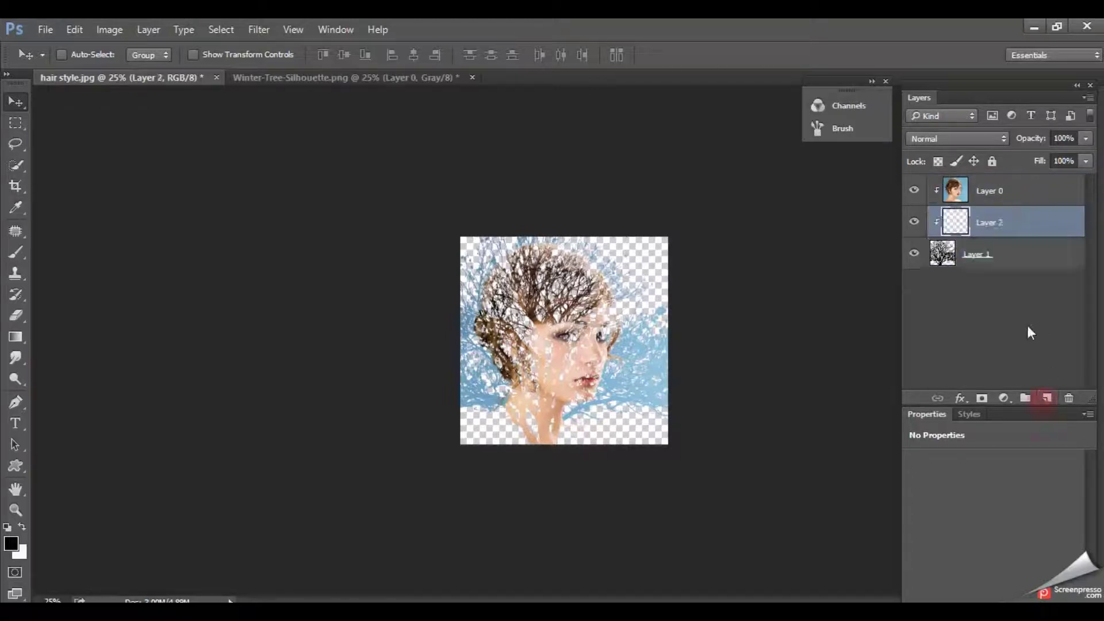
pyautogui.moveTo(1004, 226); pyautogui.dragTo(1007, 276)
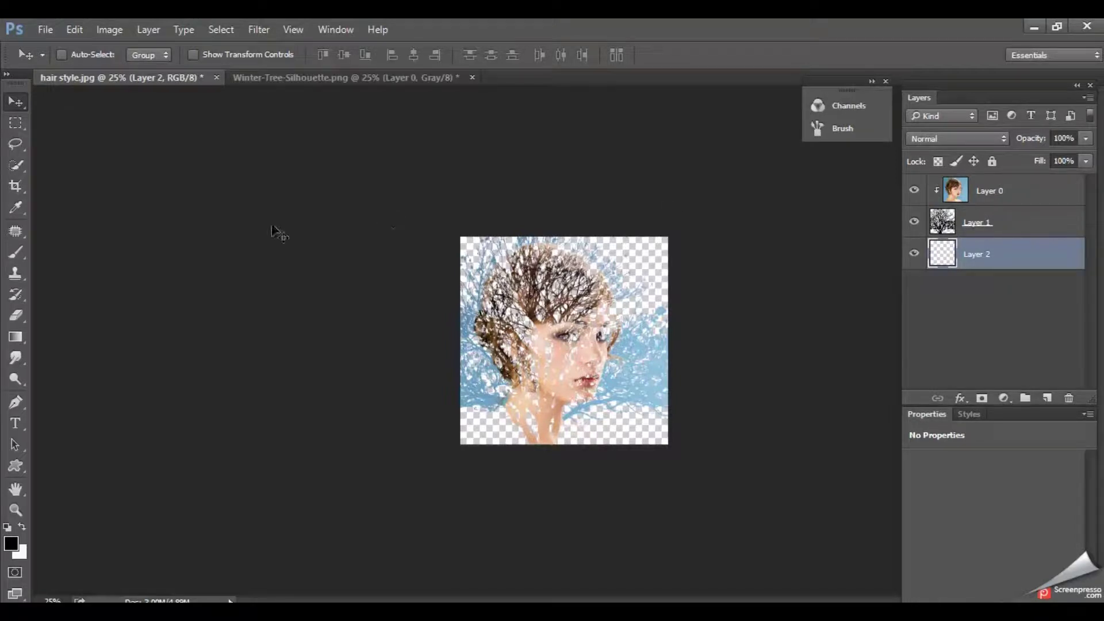
pyautogui.click(15, 338)
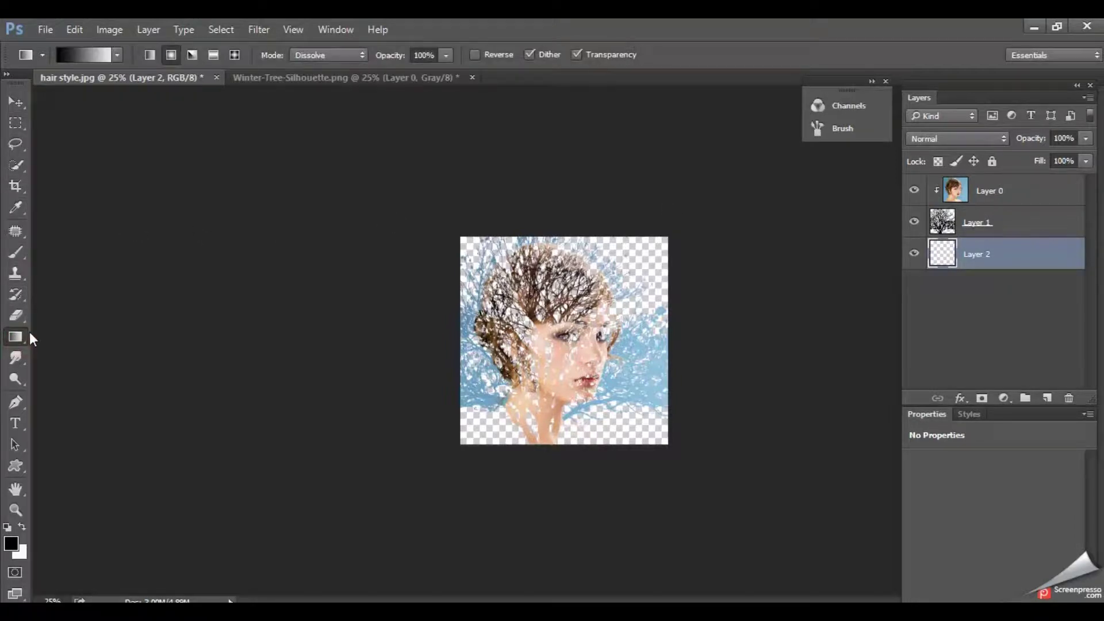
pyautogui.click(117, 55)
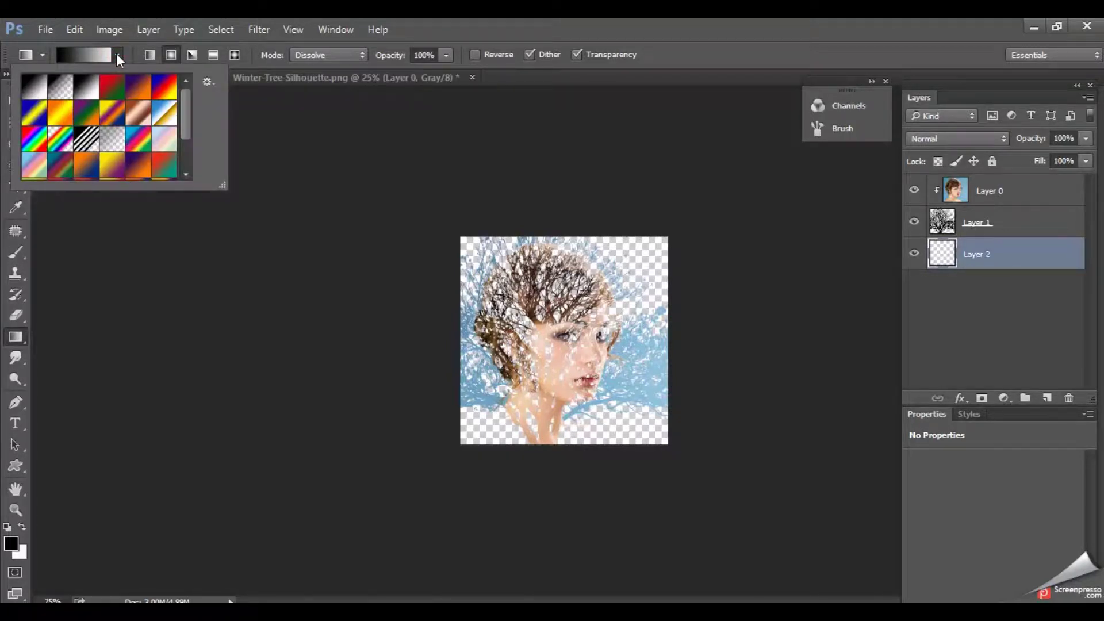
# Set the gradient's left stop to bright cyan #00f0ff, making a cyan-to-white gradient
pyautogui.click(91, 51)
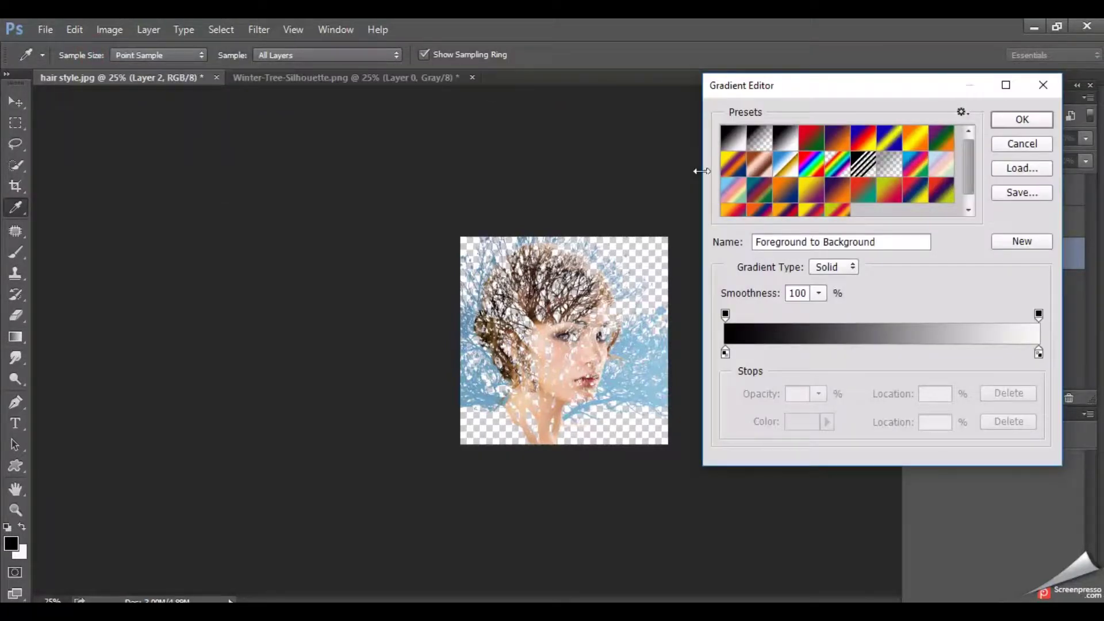
pyautogui.click(725, 352)
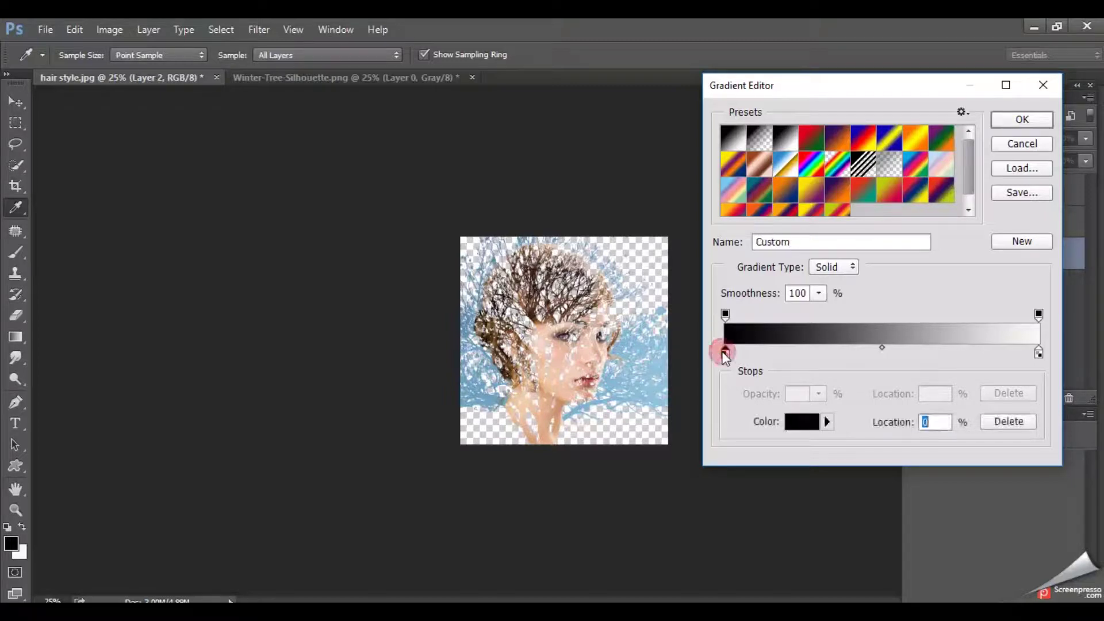
pyautogui.click(827, 423)
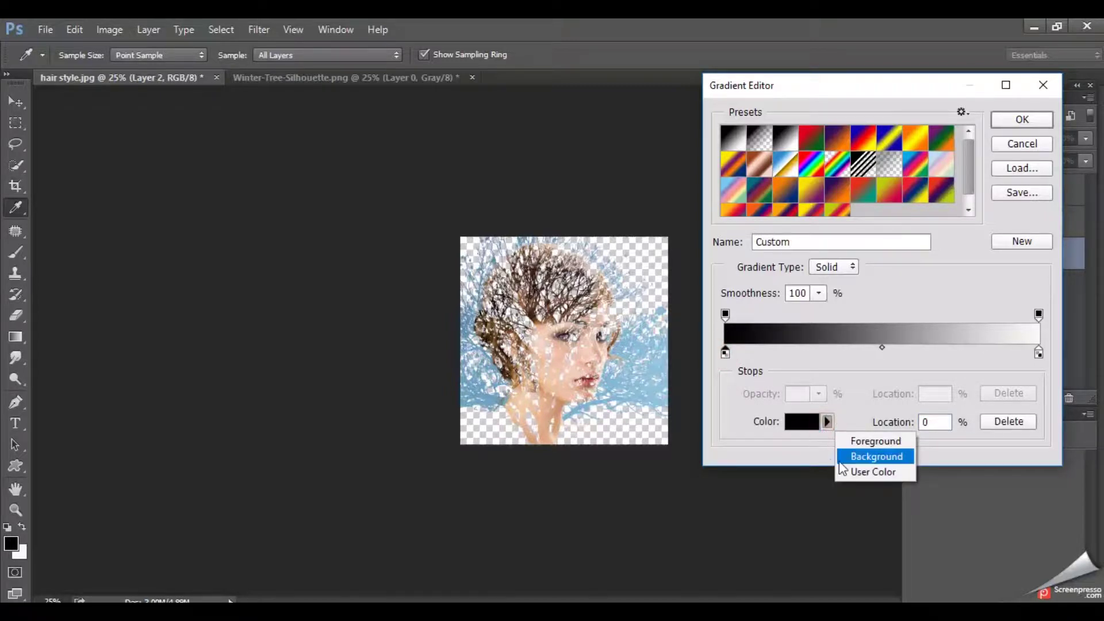
pyautogui.click(827, 424)
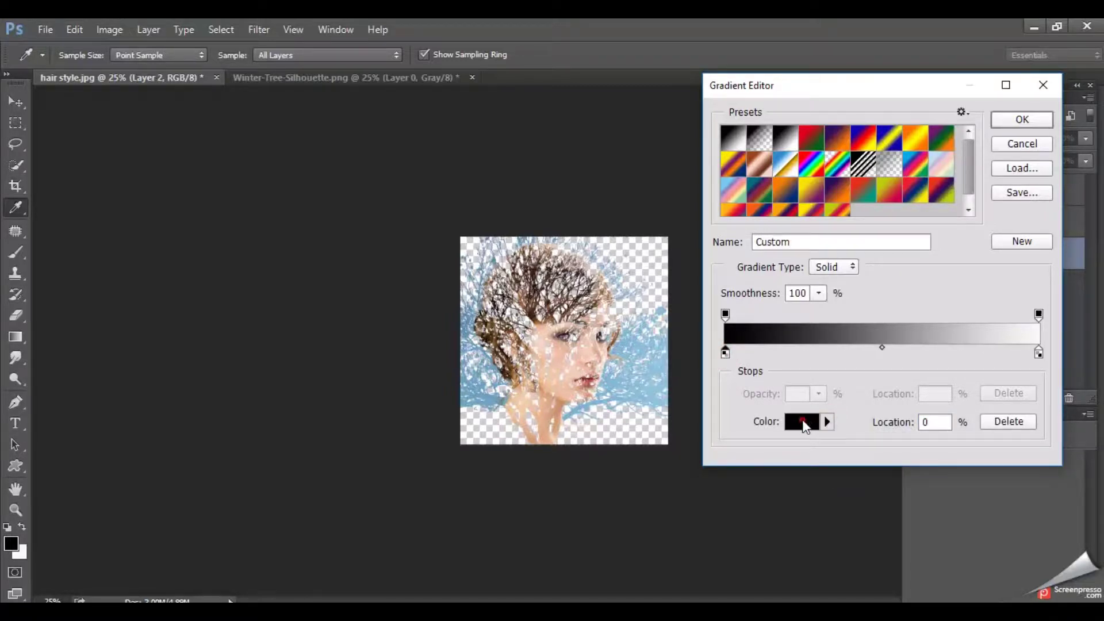
pyautogui.click(802, 423)
pyautogui.click(450, 310)
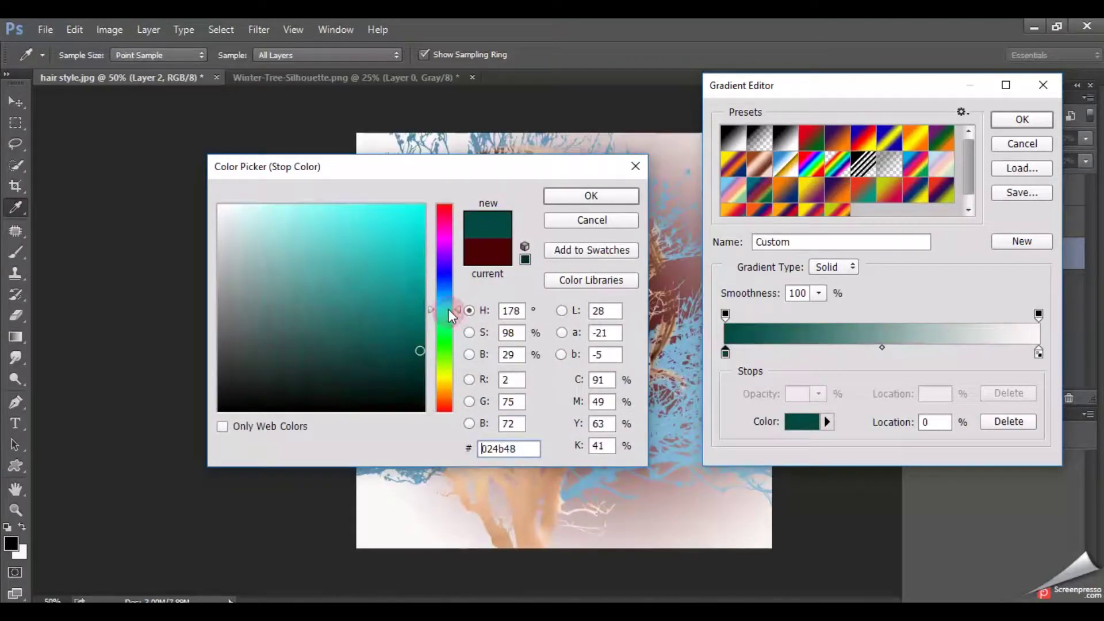
pyautogui.moveTo(449, 309); pyautogui.dragTo(448, 305)
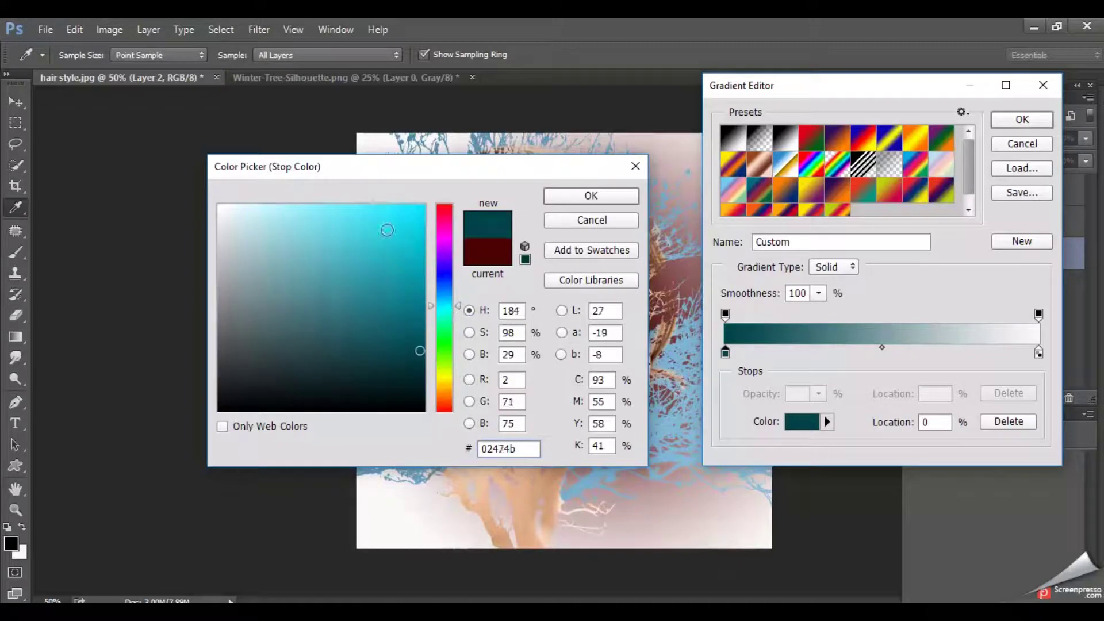
pyautogui.click(424, 206)
pyautogui.click(581, 195)
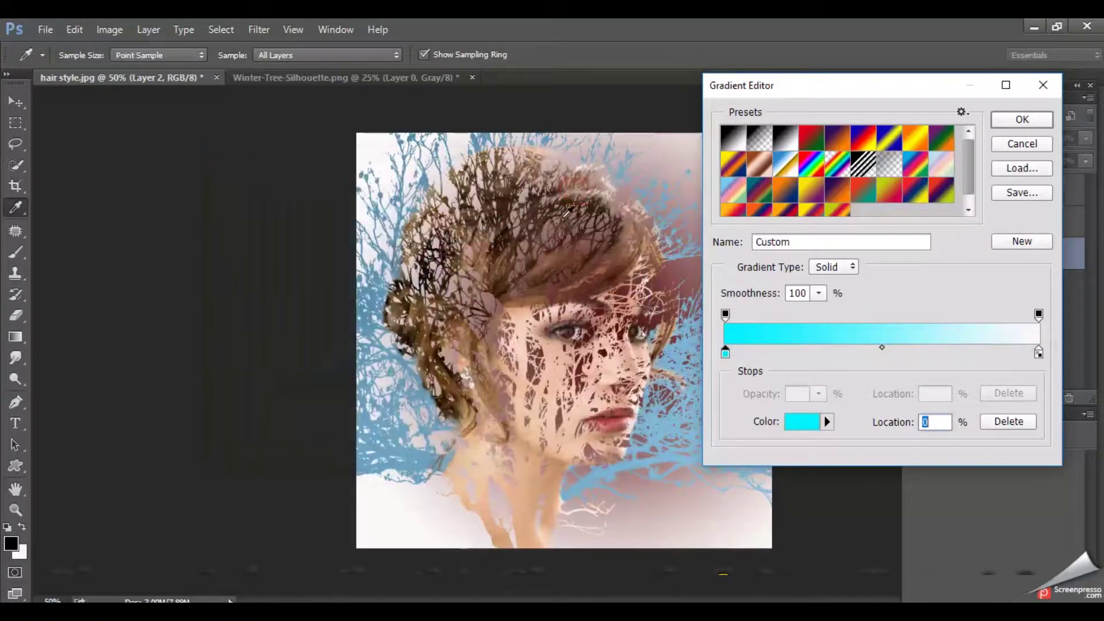
pyautogui.hotkey('ctrl', '-')
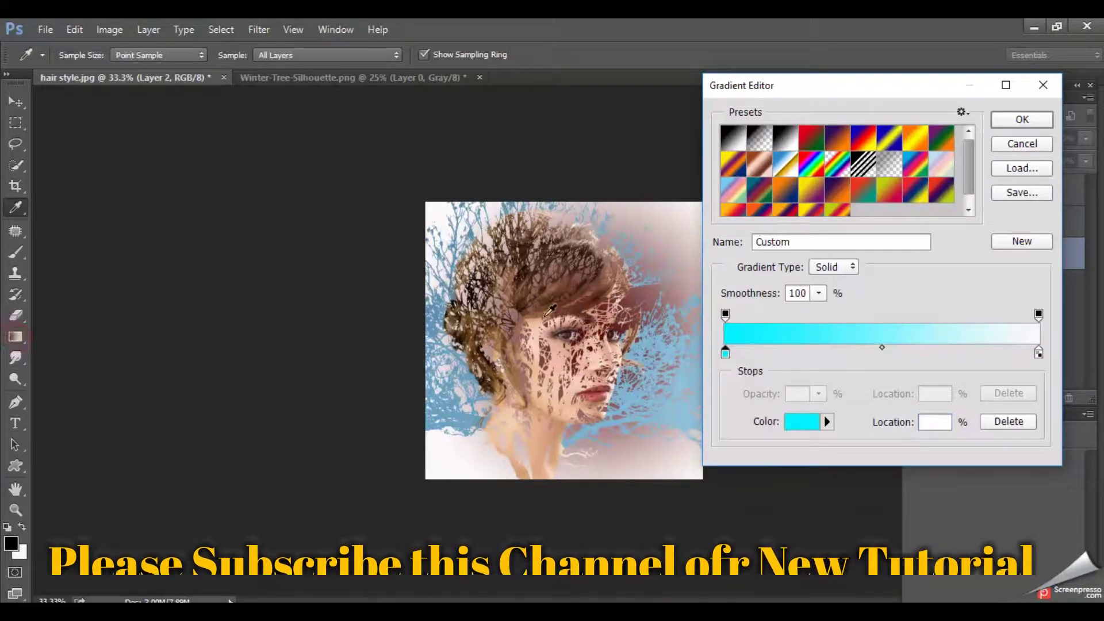
# Fill Layer 2 with a radial cyan-to-white gradient spreading outward from the face
pyautogui.click(1022, 119)
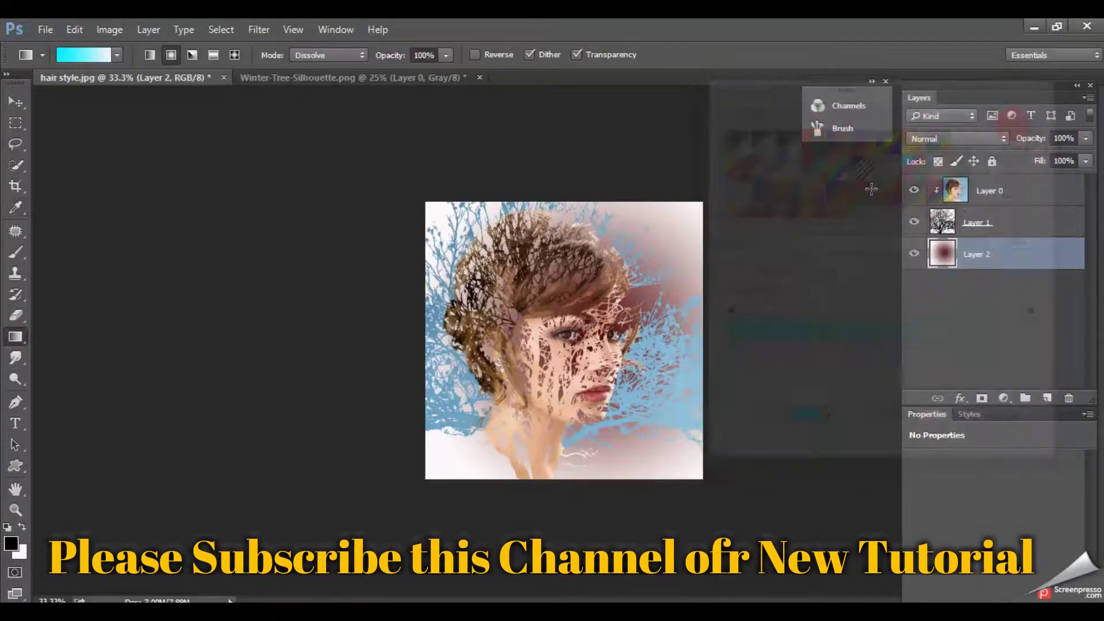
pyautogui.click(170, 56)
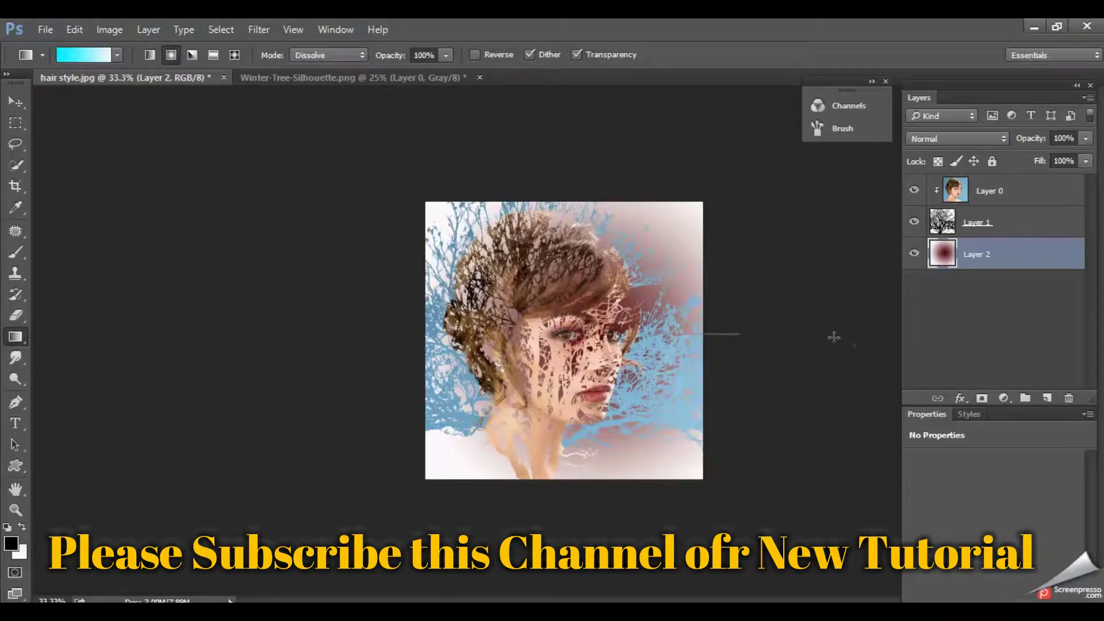
pyautogui.moveTo(612, 335); pyautogui.dragTo(855, 341)
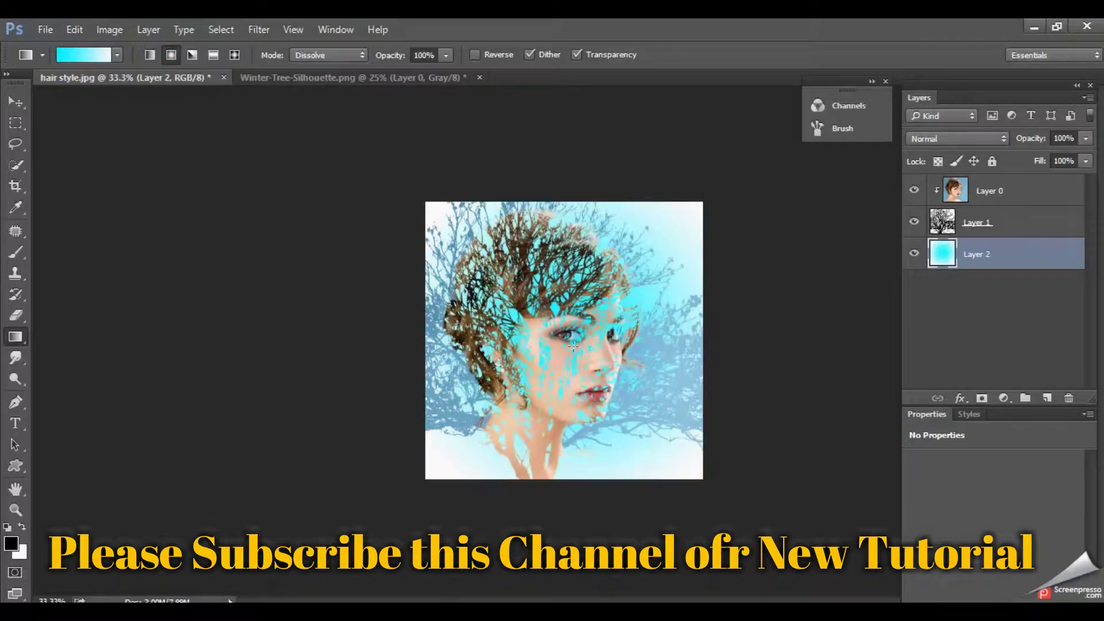
pyautogui.moveTo(667, 339); pyautogui.dragTo(862, 356)
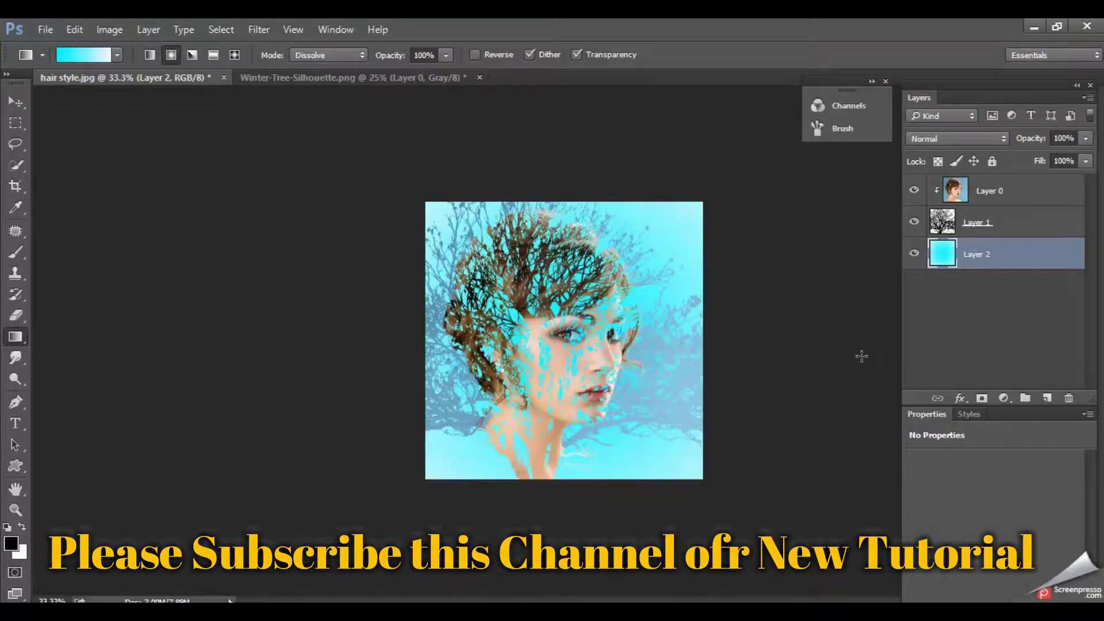
# Select the tree layer, Layer 1, and open its Blending Options in Layer Style
pyautogui.click(605, 314)
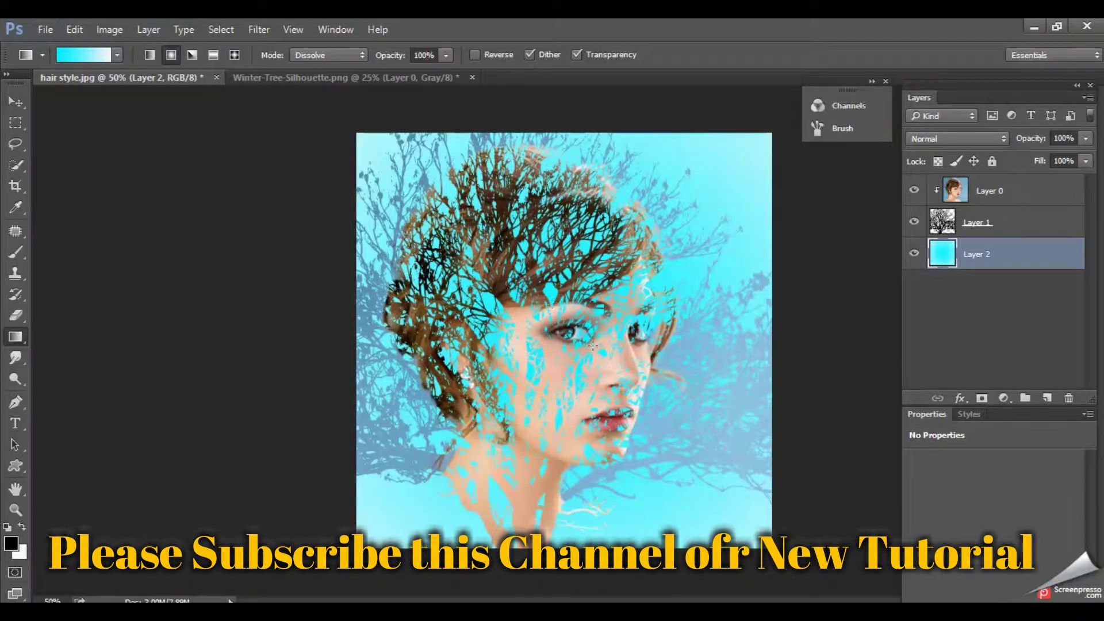
pyautogui.click(1044, 230)
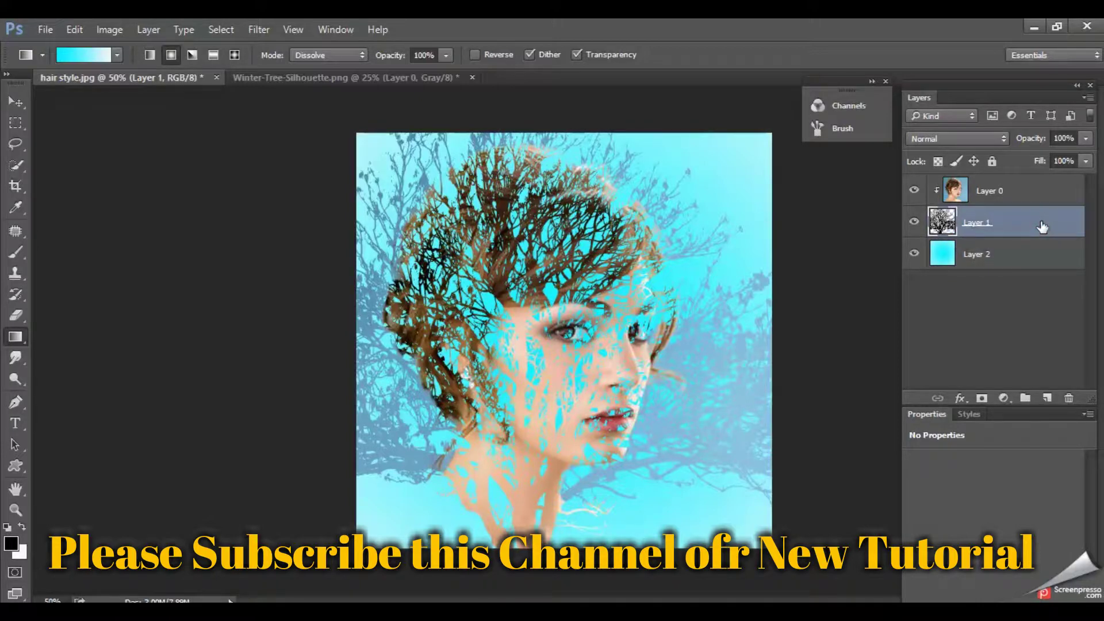
pyautogui.click(1004, 398)
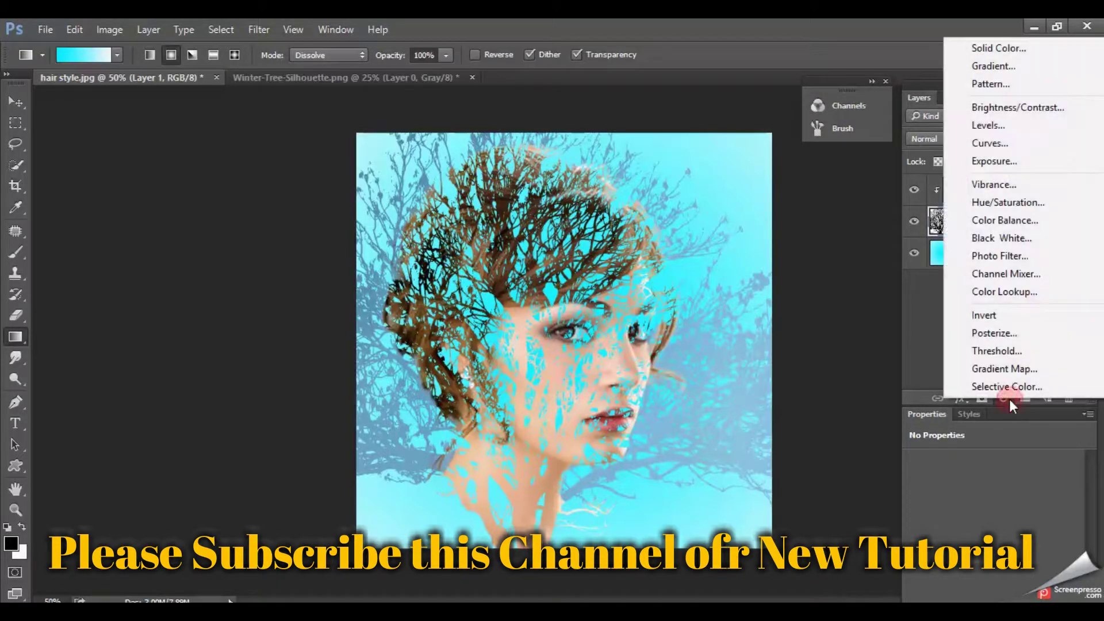
pyautogui.press('Escape')
pyautogui.click(960, 399)
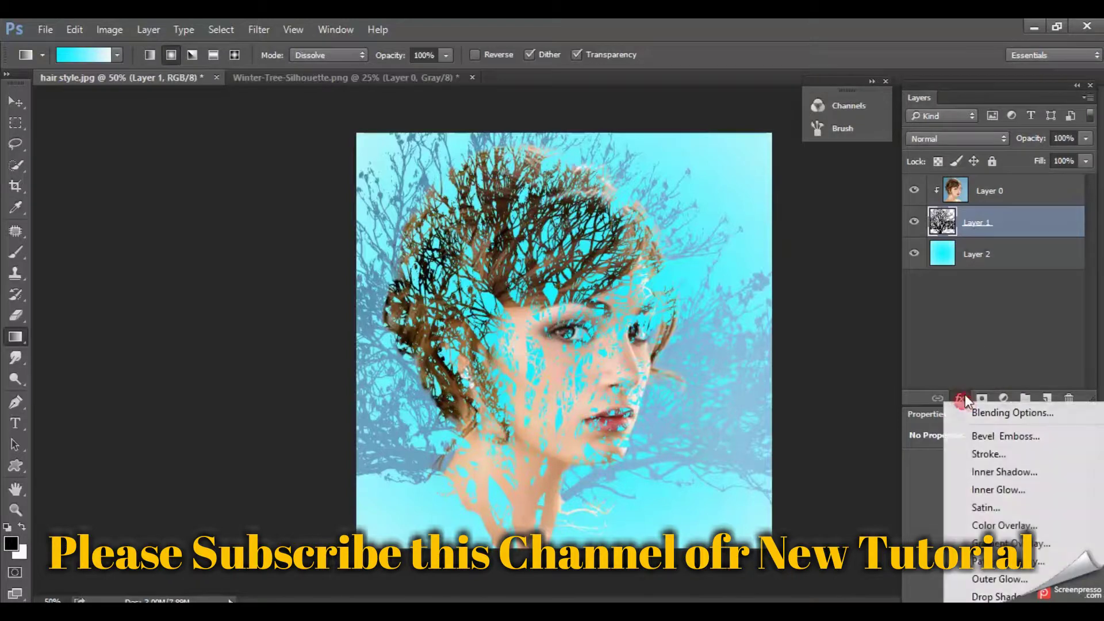
pyautogui.click(984, 413)
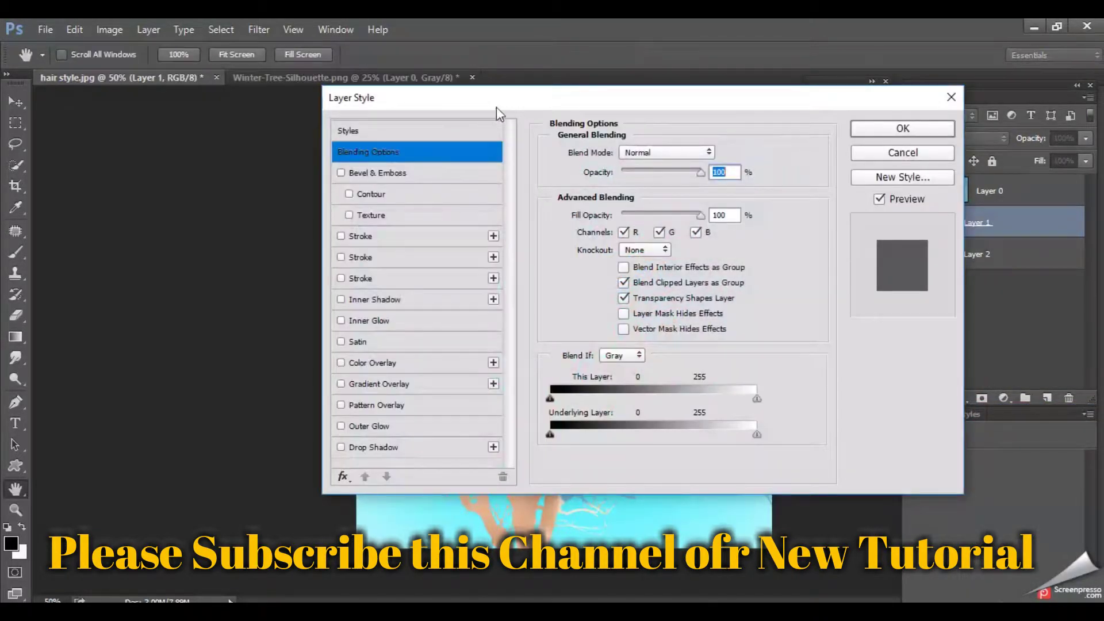
pyautogui.moveTo(477, 103); pyautogui.dragTo(841, 92)
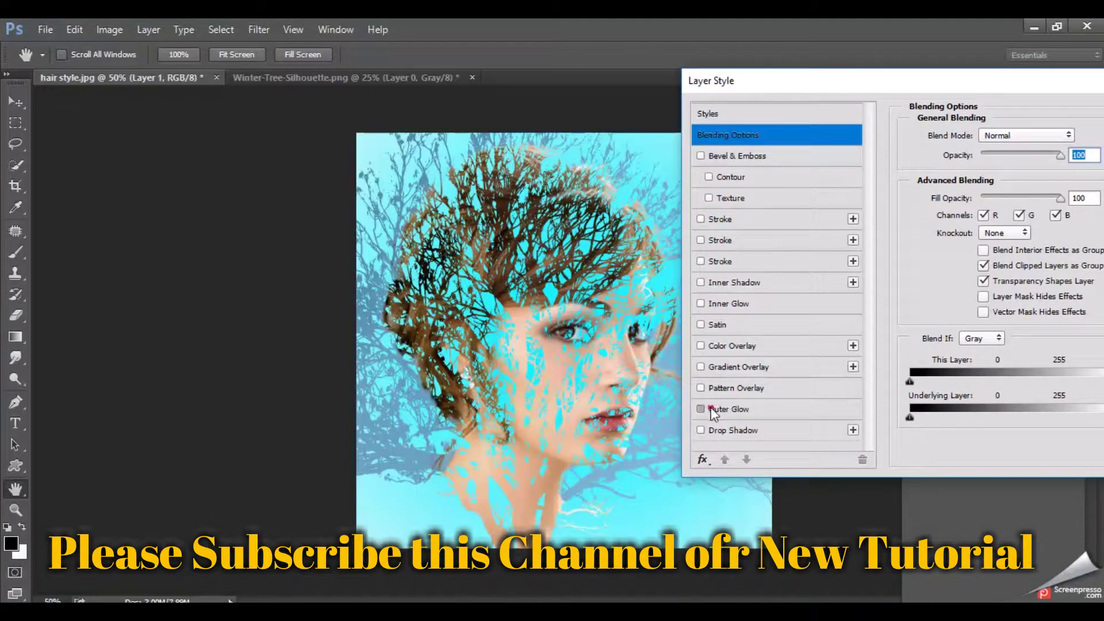
# Enable Outer Glow and Drop Shadow on the tree layer and change the shadow contour
pyautogui.click(726, 410)
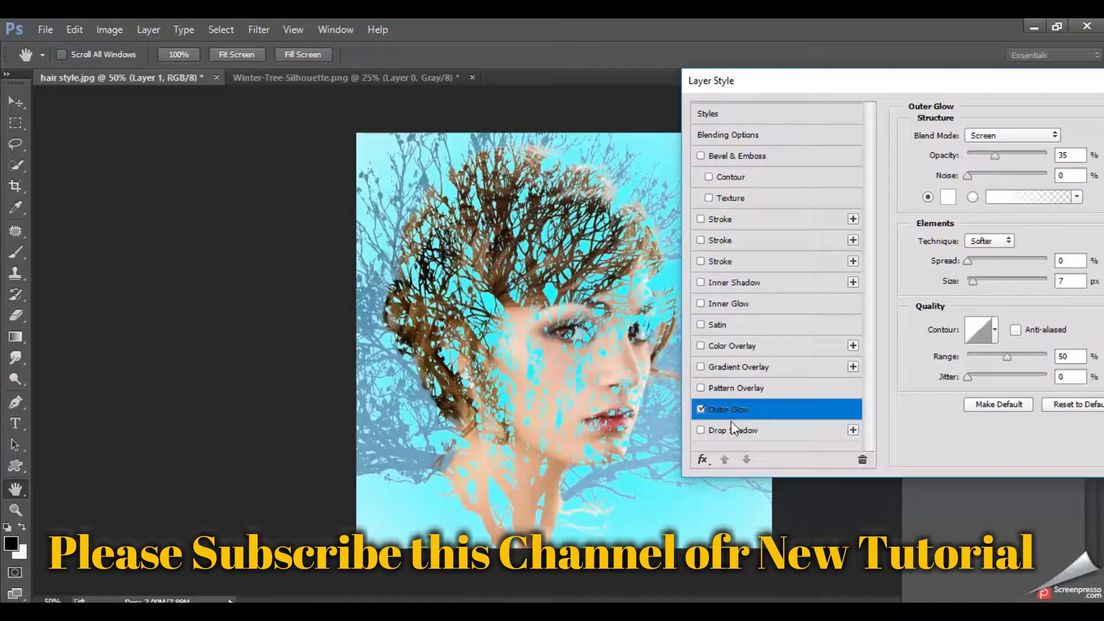
pyautogui.click(722, 431)
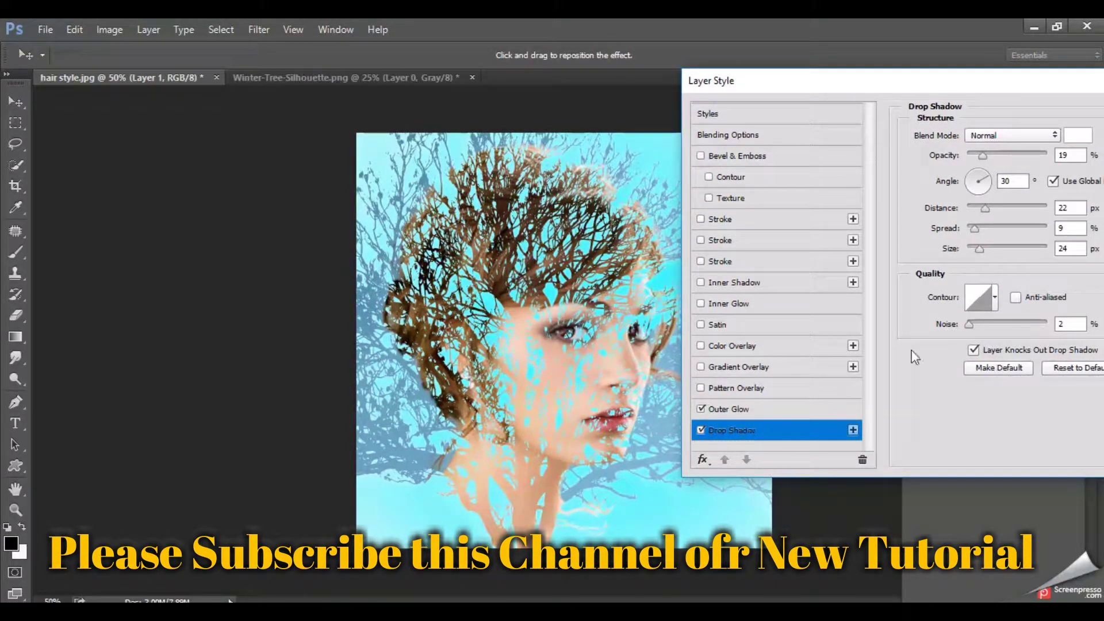
pyautogui.click(995, 303)
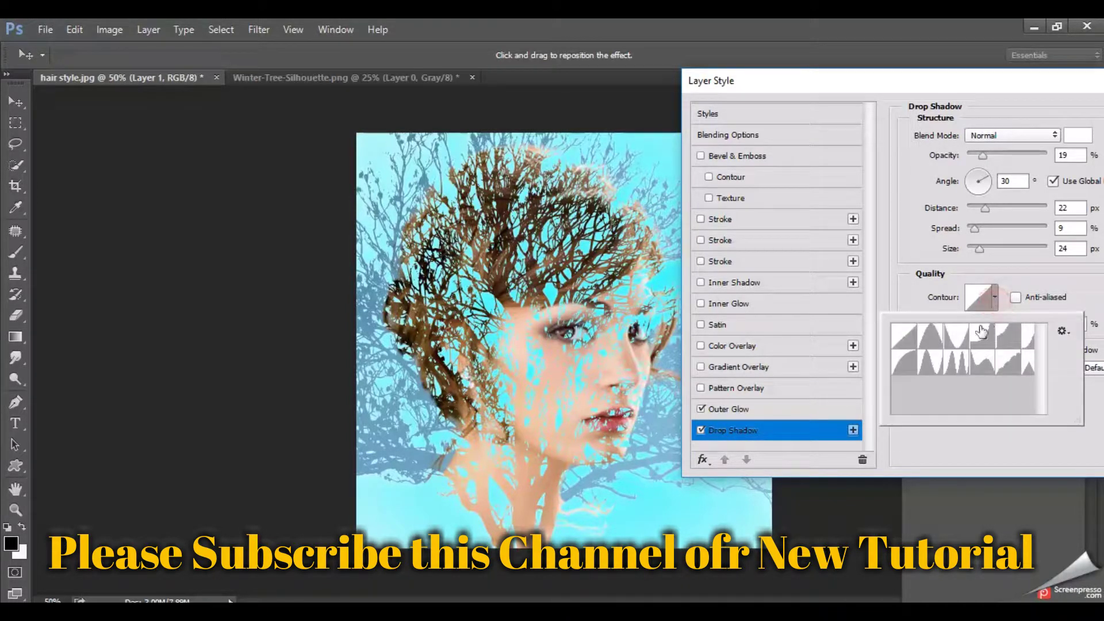
pyautogui.click(977, 347)
pyautogui.click(980, 250)
# Enlarge the drop shadow to 152 px, compare with Preview off and on, and apply it
pyautogui.moveTo(981, 251)
pyautogui.mouseDown()
pyautogui.moveTo(1023, 254)
pyautogui.moveTo(935, 228)
pyautogui.mouseUp()
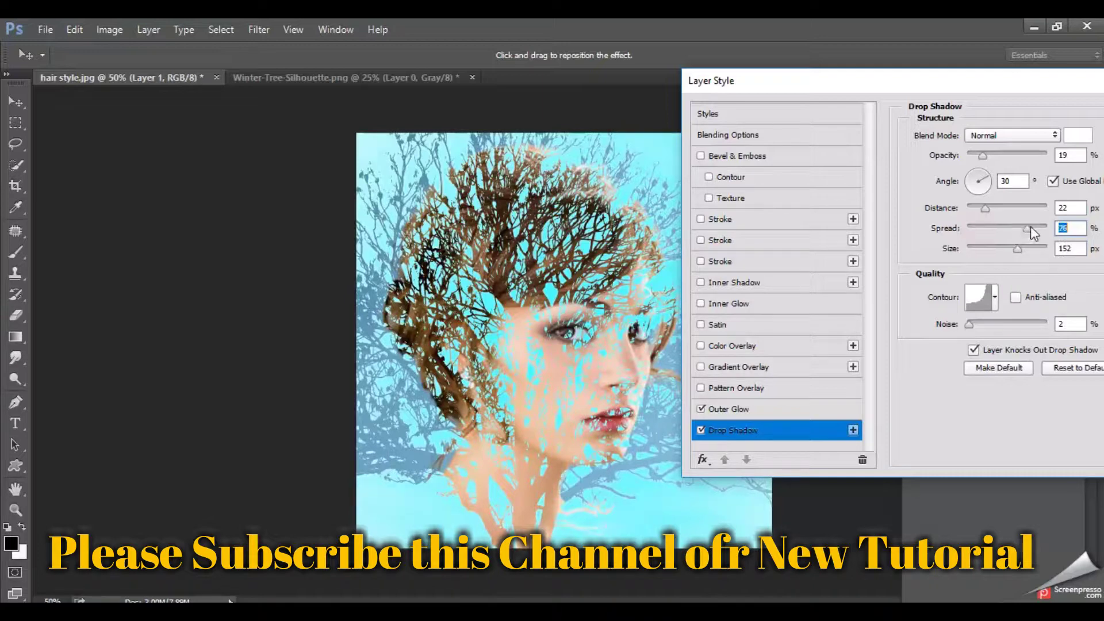
pyautogui.moveTo(989, 91); pyautogui.dragTo(736, 91)
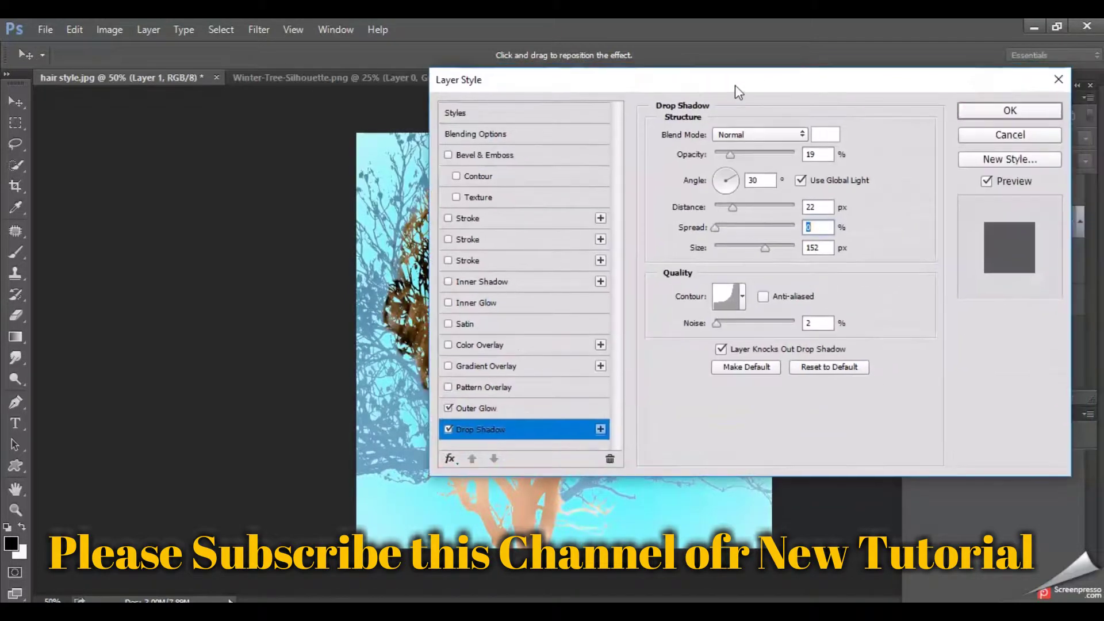
pyautogui.click(1001, 181)
pyautogui.click(995, 180)
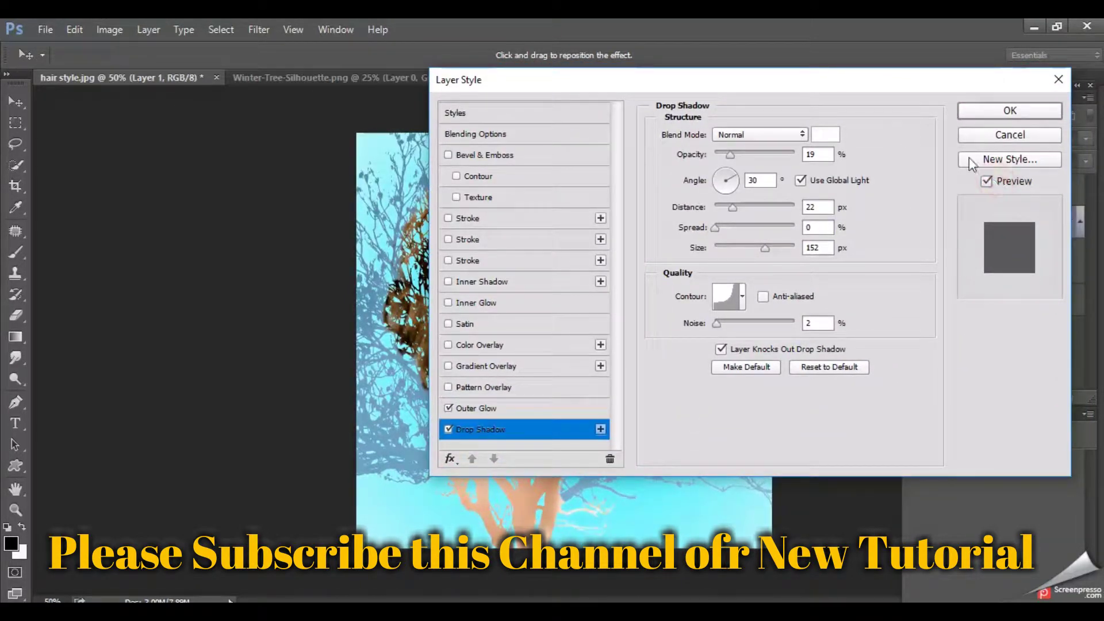
pyautogui.moveTo(910, 83); pyautogui.dragTo(741, 112)
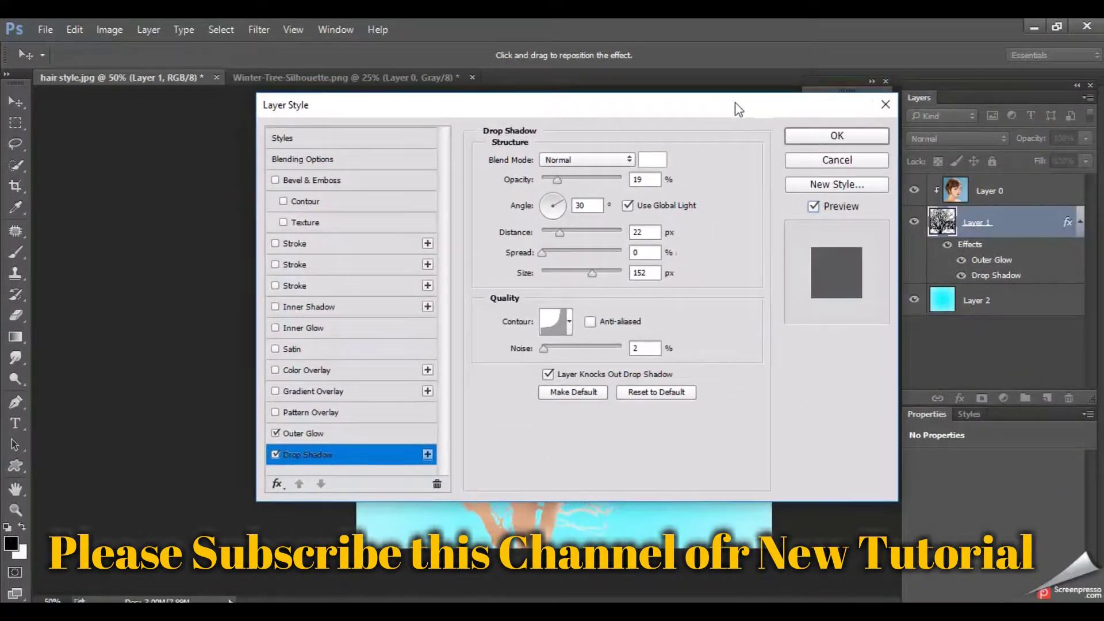
pyautogui.click(841, 141)
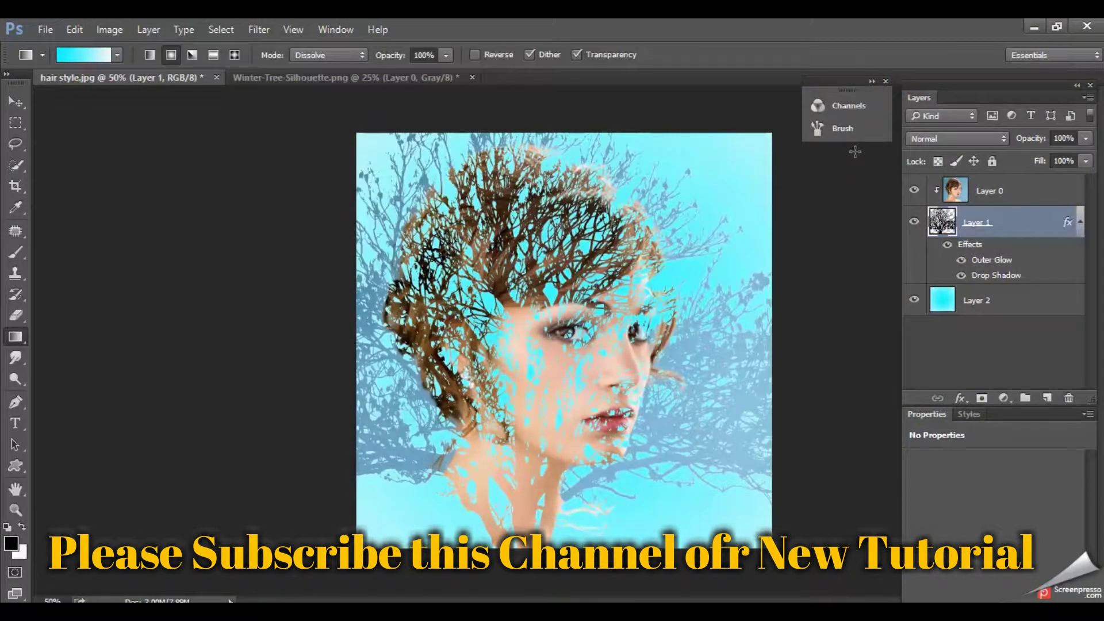
# Add a white layer mask to Layer 1 with its effects collapsed, and switch to the Brush tool
pyautogui.click(1007, 298)
pyautogui.click(1001, 194)
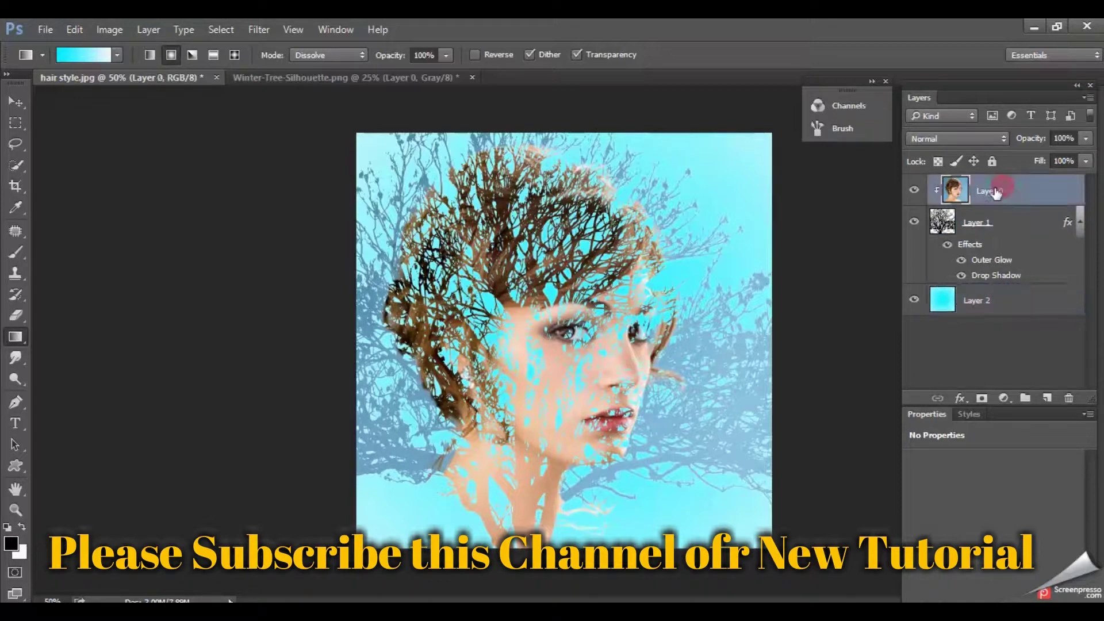
pyautogui.click(986, 226)
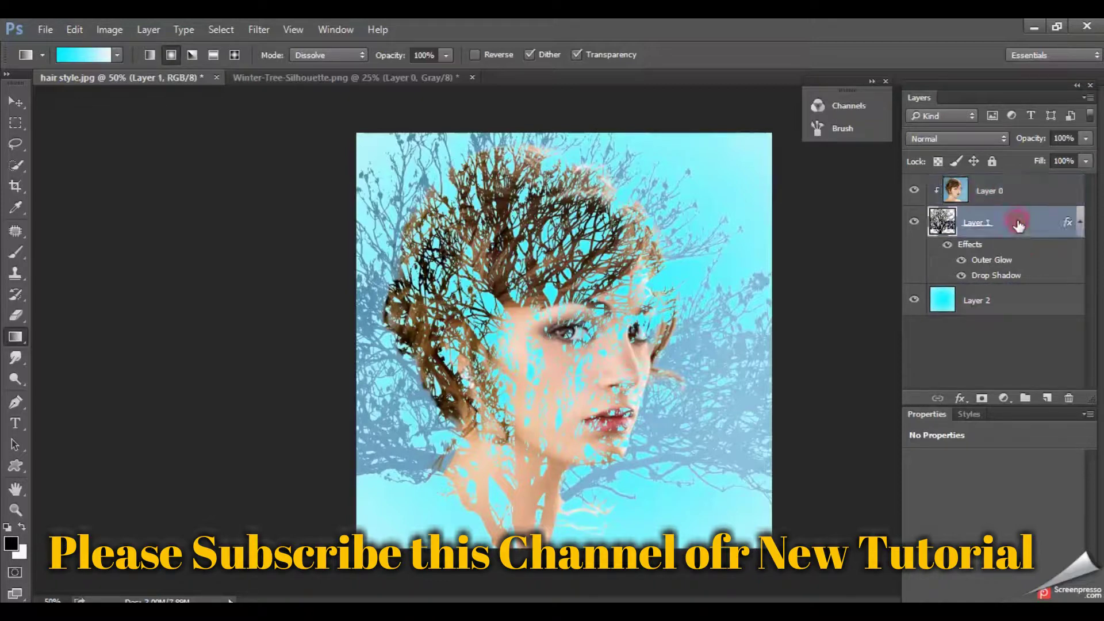
pyautogui.click(1080, 223)
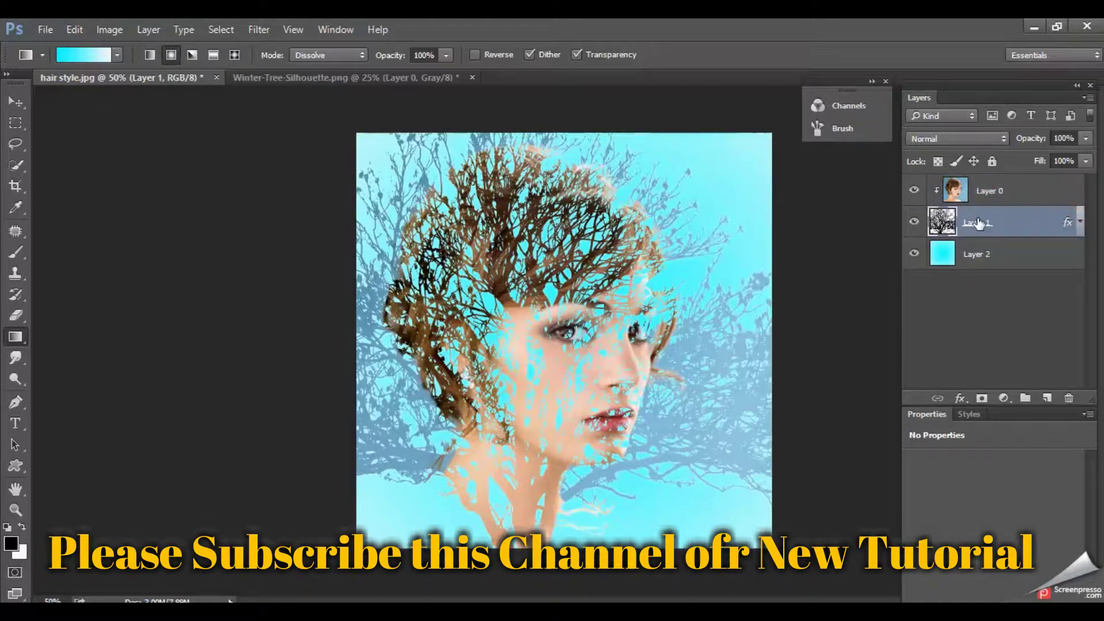
pyautogui.click(982, 399)
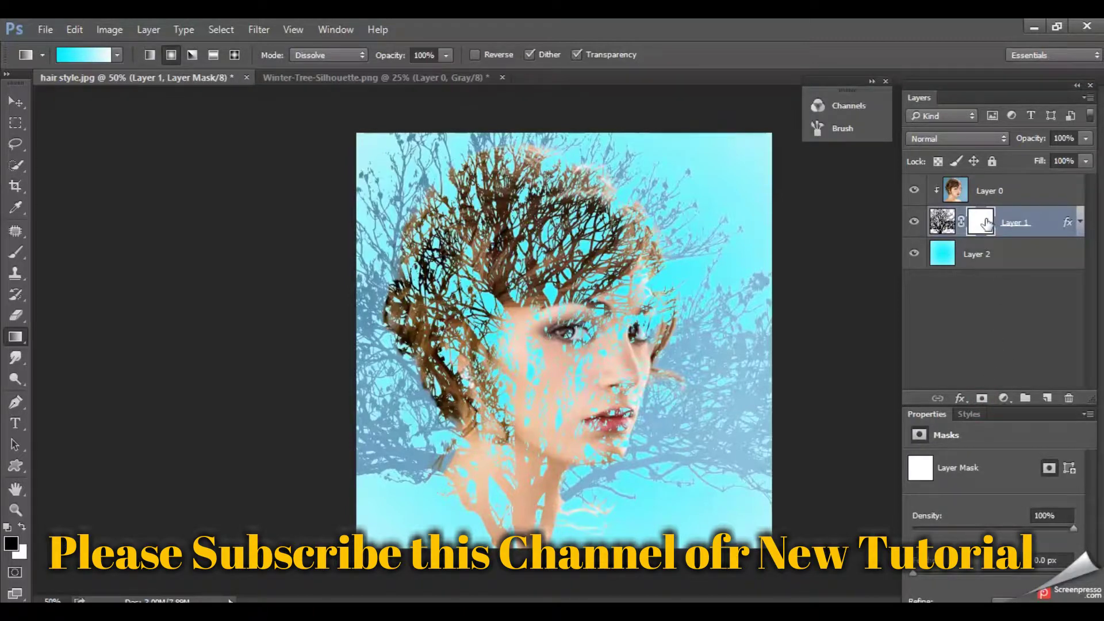
pyautogui.press('b')
pyautogui.hotkey('ctrl', '2')
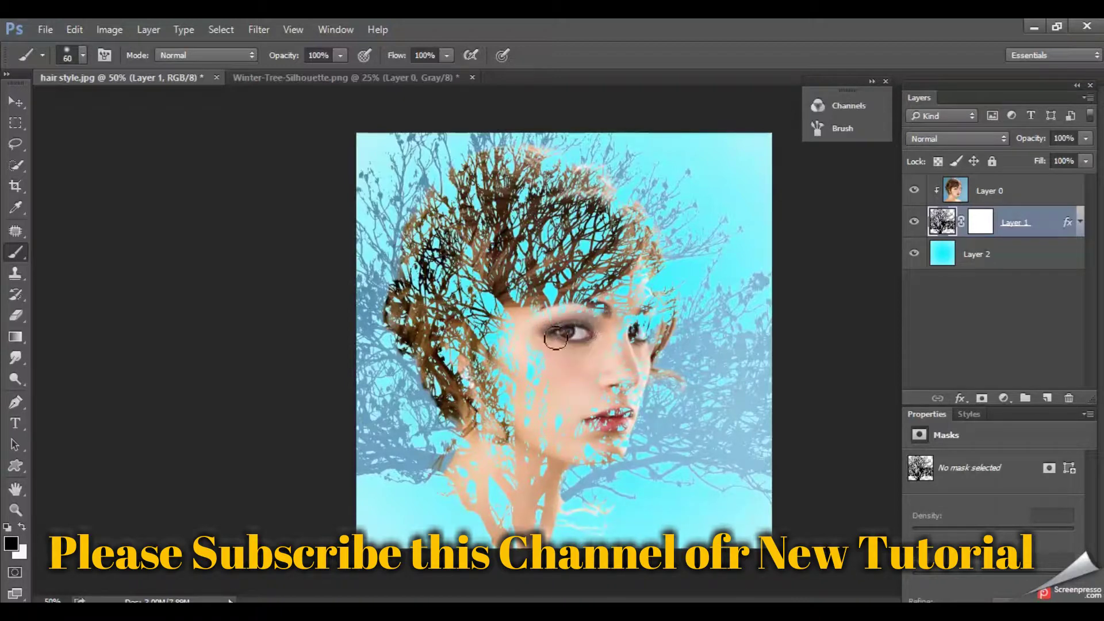
# Brush the tree overlay off both eyes, the brow and nose, undoing one stray stroke
pyautogui.moveTo(572, 336); pyautogui.dragTo(558, 340)
pyautogui.moveTo(630, 331)
pyautogui.mouseDown()
pyautogui.moveTo(650, 330)
pyautogui.moveTo(633, 348)
pyautogui.moveTo(610, 332)
pyautogui.moveTo(611, 382)
pyautogui.moveTo(630, 385)
pyautogui.moveTo(613, 427)
pyautogui.moveTo(611, 405)
pyautogui.moveTo(598, 418)
pyautogui.moveTo(626, 424)
pyautogui.moveTo(636, 370)
pyautogui.moveTo(624, 419)
pyautogui.moveTo(599, 415)
pyautogui.moveTo(626, 413)
pyautogui.moveTo(606, 449)
pyautogui.moveTo(577, 452)
pyautogui.moveTo(579, 394)
pyautogui.moveTo(543, 453)
pyautogui.moveTo(544, 346)
pyautogui.moveTo(530, 401)
pyautogui.moveTo(521, 352)
pyautogui.moveTo(537, 412)
pyautogui.moveTo(529, 371)
pyautogui.mouseUp()
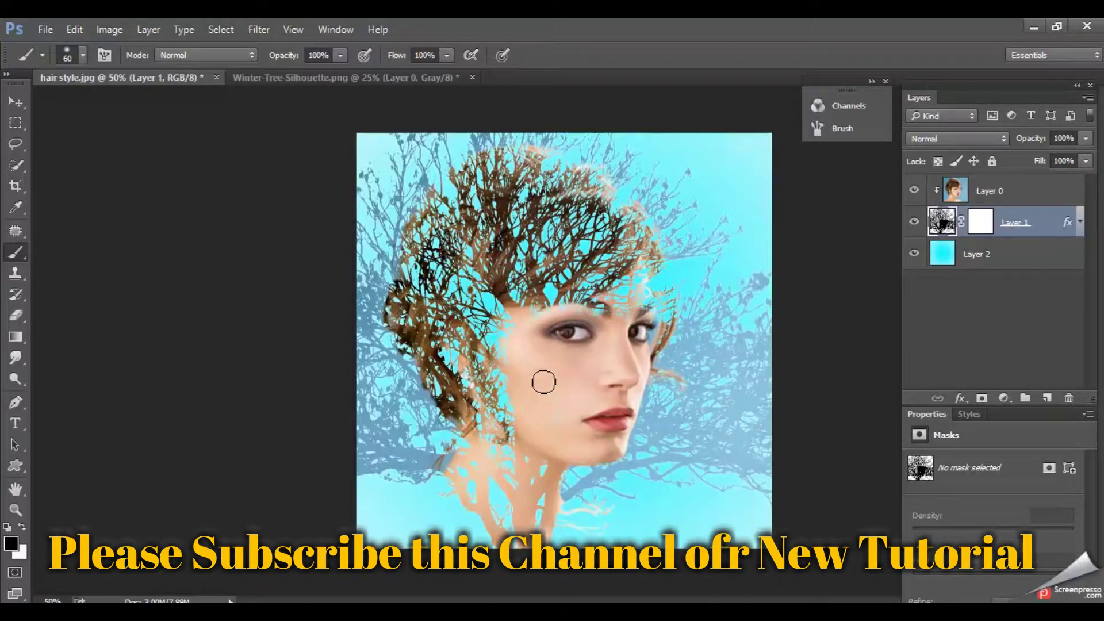
pyautogui.moveTo(679, 481); pyautogui.dragTo(639, 483)
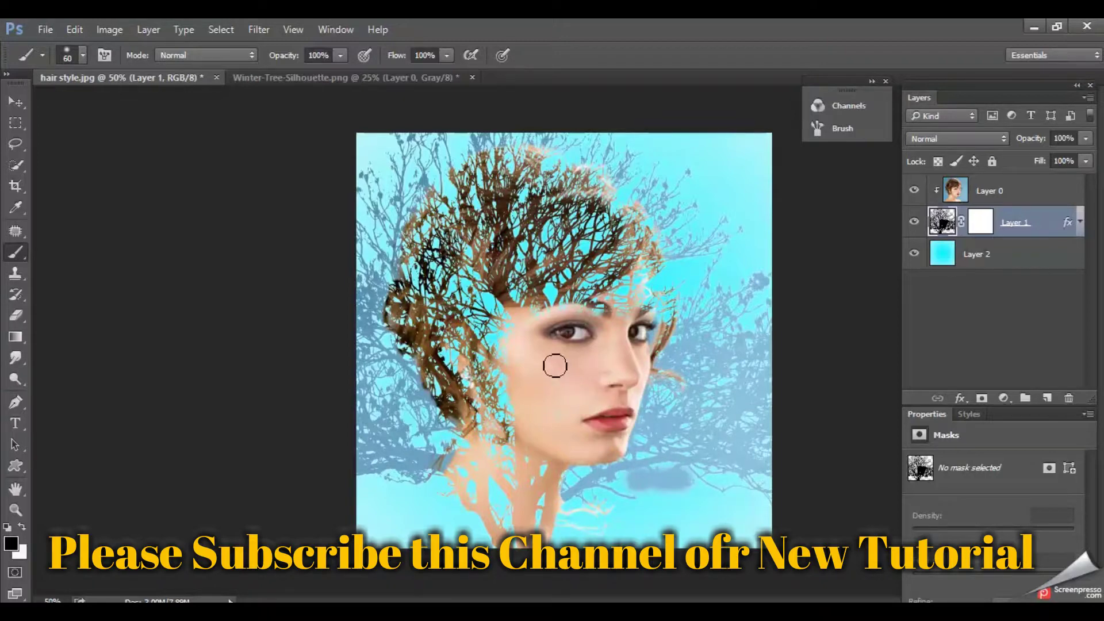
pyautogui.hotkey('ctrl', 'z')
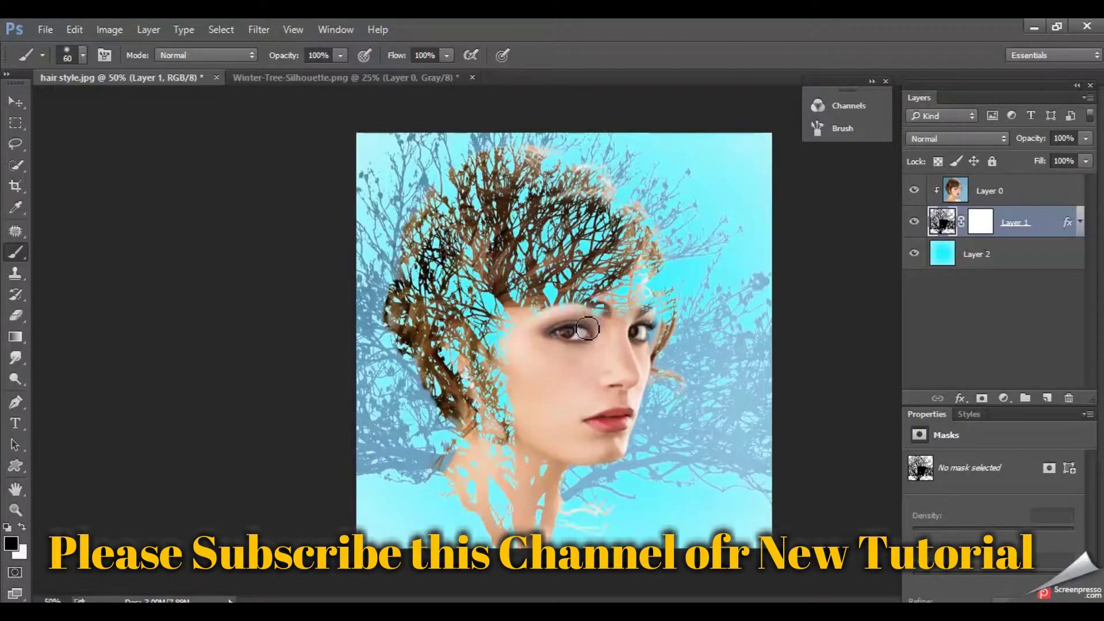
pyautogui.moveTo(613, 329); pyautogui.dragTo(626, 349)
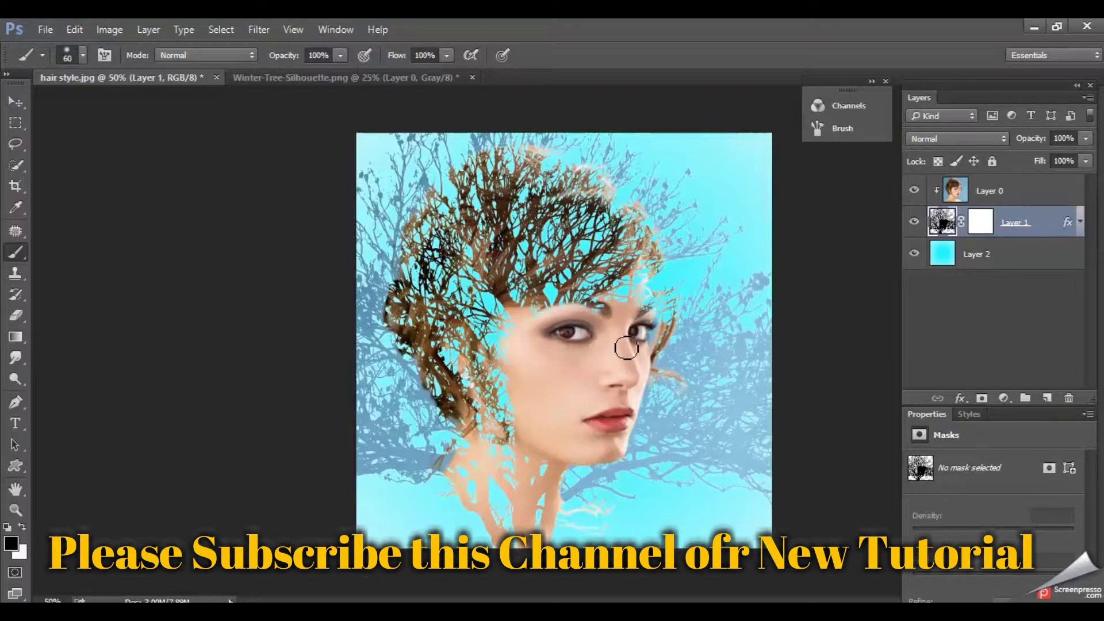
pyautogui.click(46, 29)
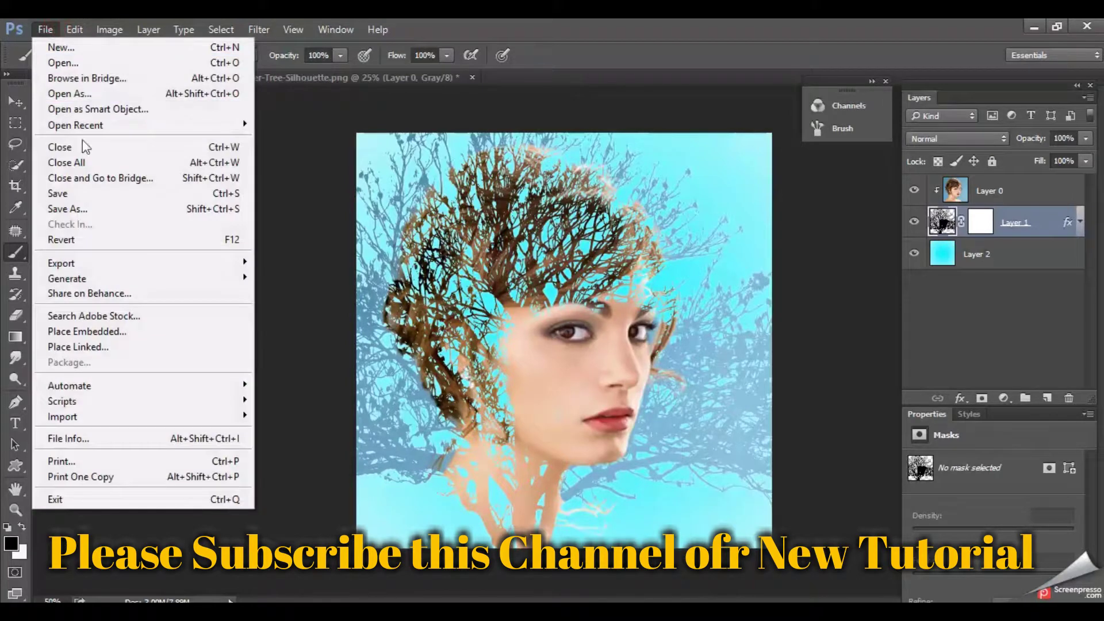
# Save as JPEG 'Double Exposure Effect photoshop tutorial', then undo the flatten to restore layers
pyautogui.click(94, 207)
pyautogui.click(323, 440)
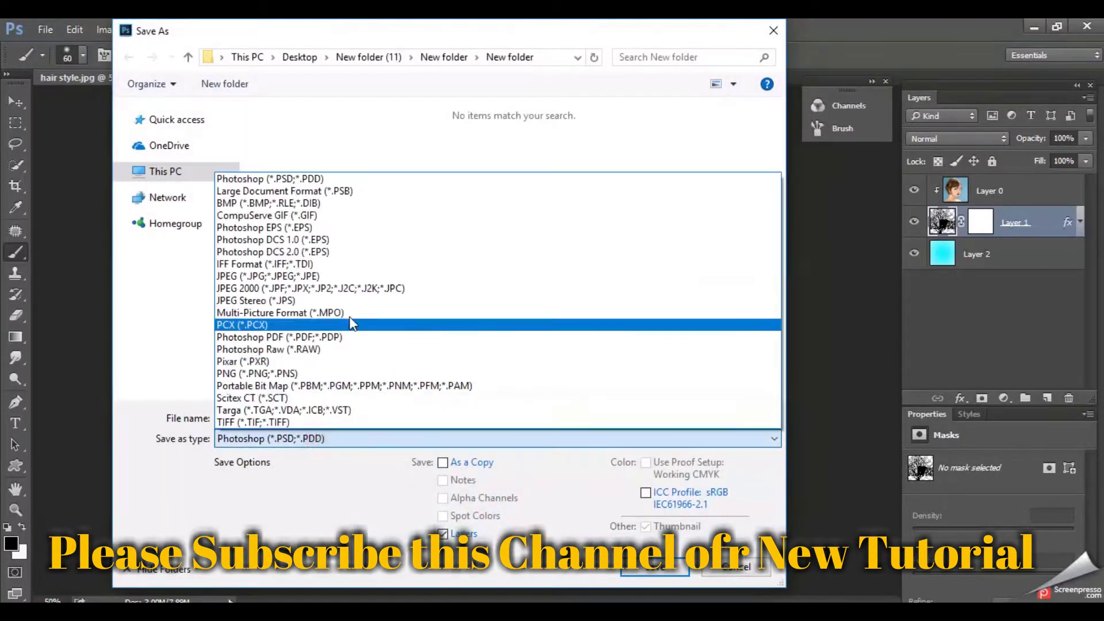
pyautogui.click(382, 281)
pyautogui.click(299, 415)
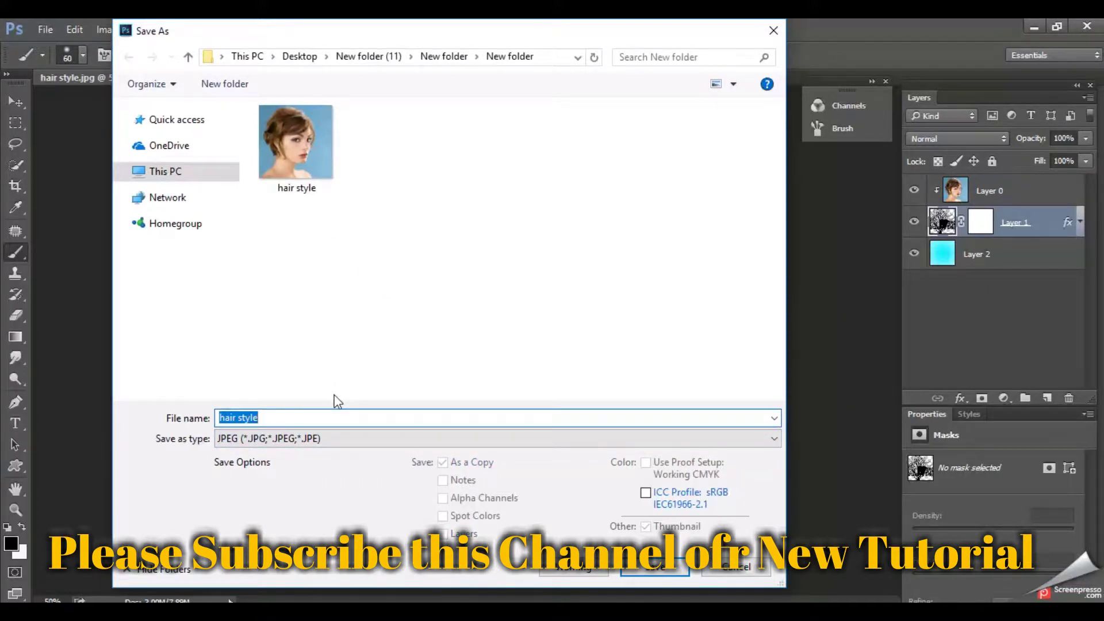
pyautogui.write('Double Exposure Effect photoshop tutorial')
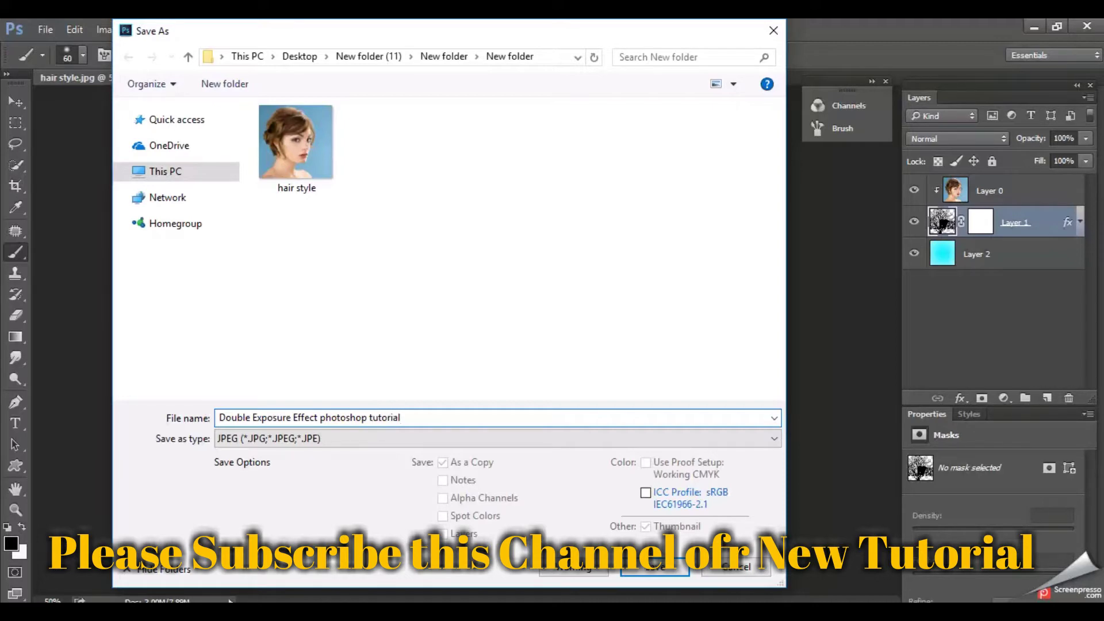
pyautogui.press('Return')
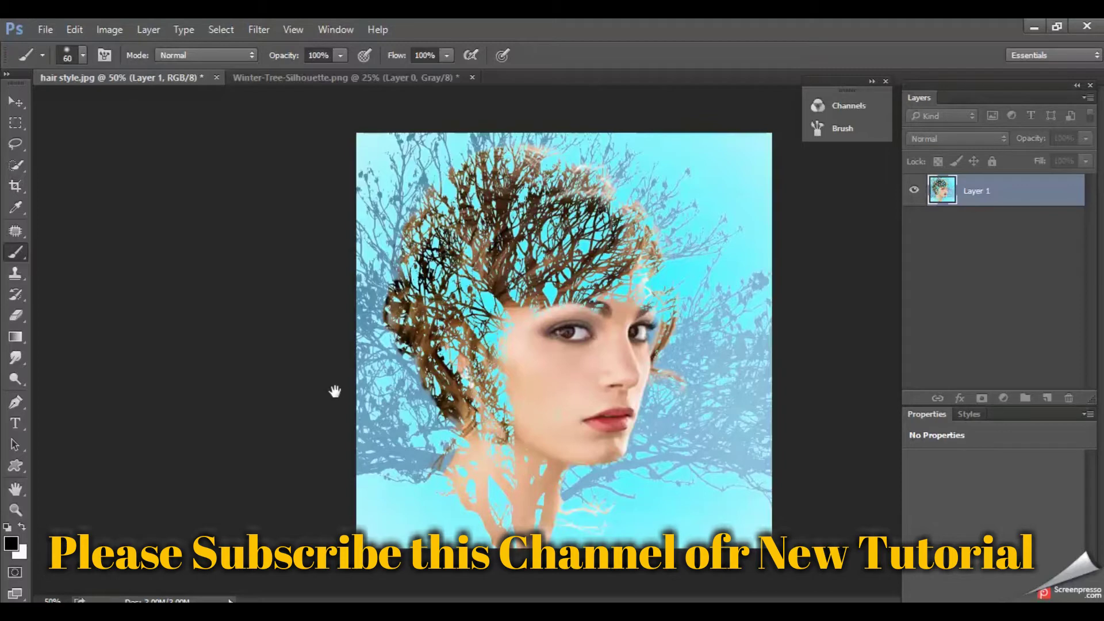
pyautogui.hotkey('ctrl', 'z')
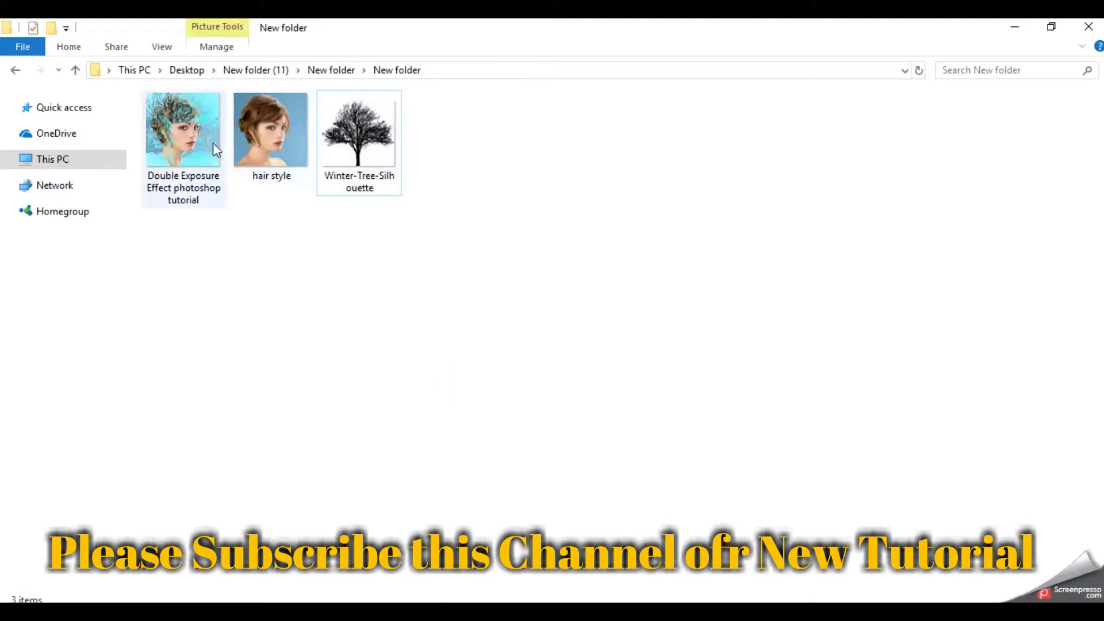
pyautogui.click(213, 143)
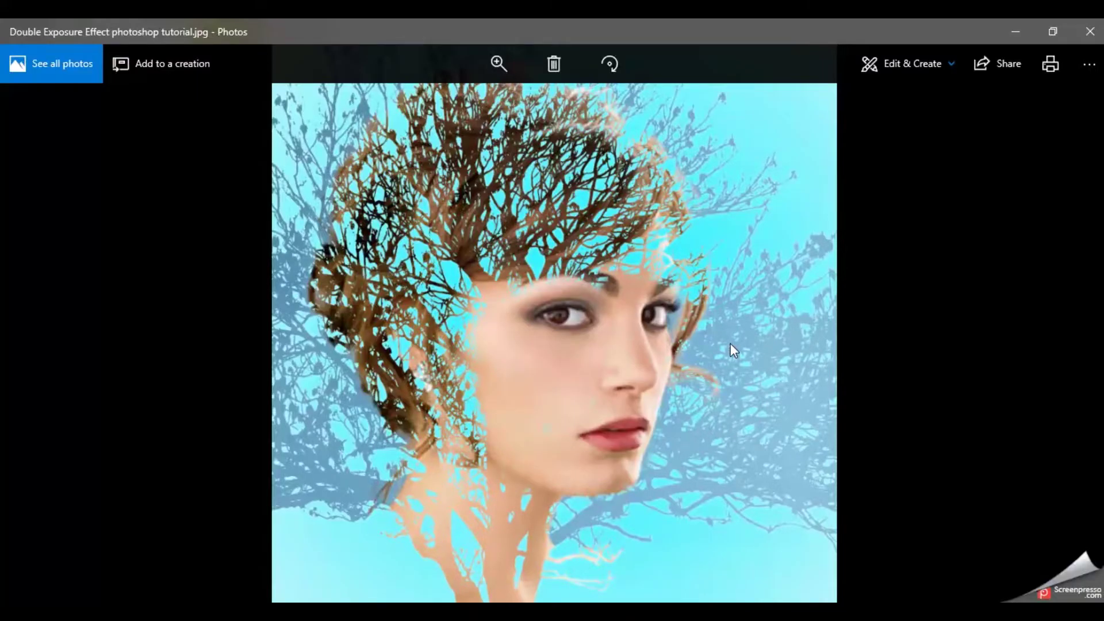
# Flip between the double exposure result and the original hair style photo, ending on the original
pyautogui.press('Right')
pyautogui.press('Left')
pyautogui.press('Right')
pyautogui.press('Left')
pyautogui.press('Right')
pyautogui.press('Left')
pyautogui.press('Right')
# Step back to the double exposure result, then return to the original hair style photo
pyautogui.press('Left')
pyautogui.press('Right')
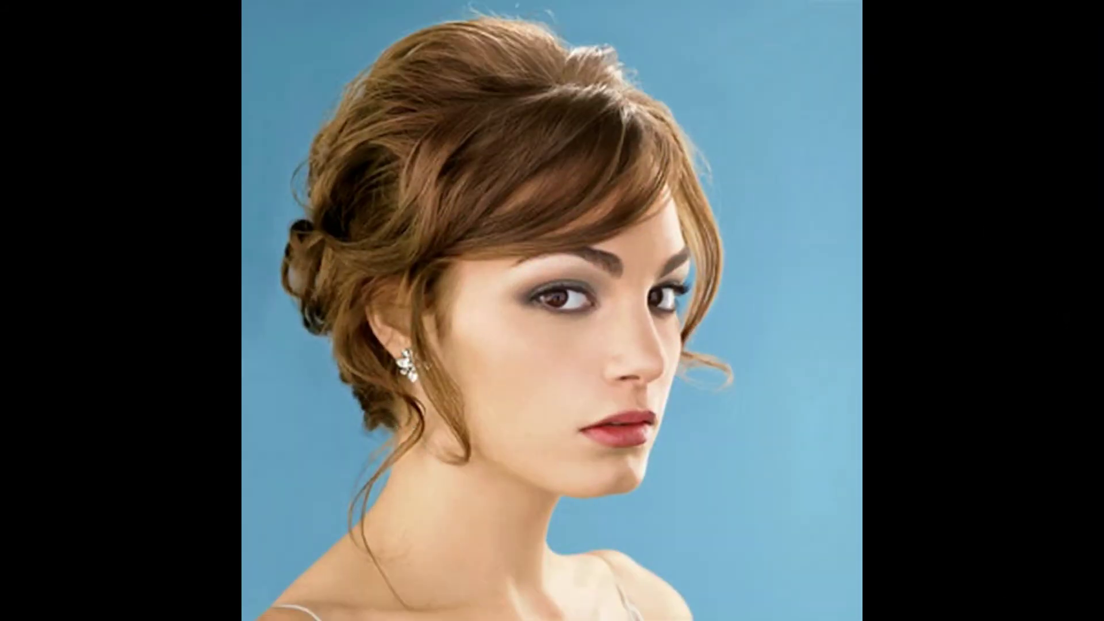